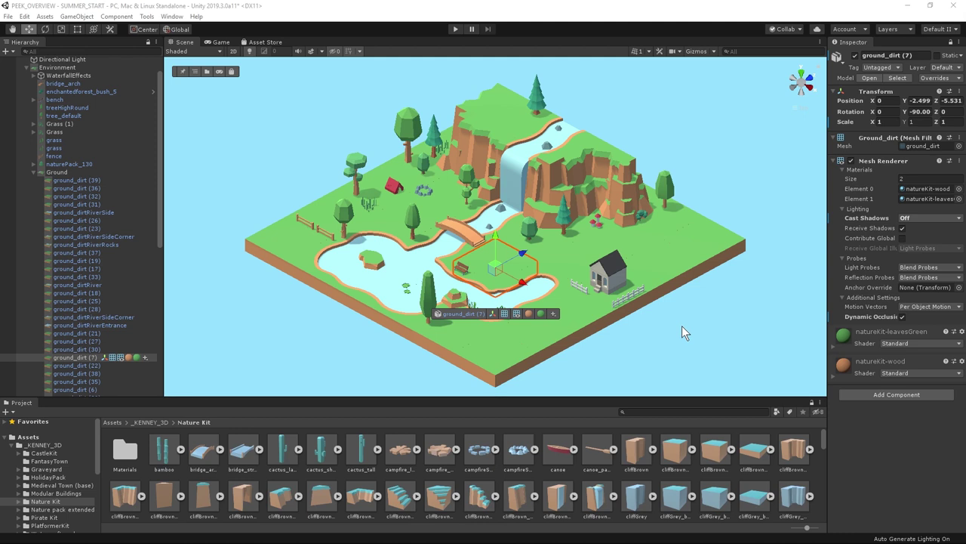
- Close the Inspector and Project tabs, then maximize the Scene view with Shift+Space
right_click(850, 42)
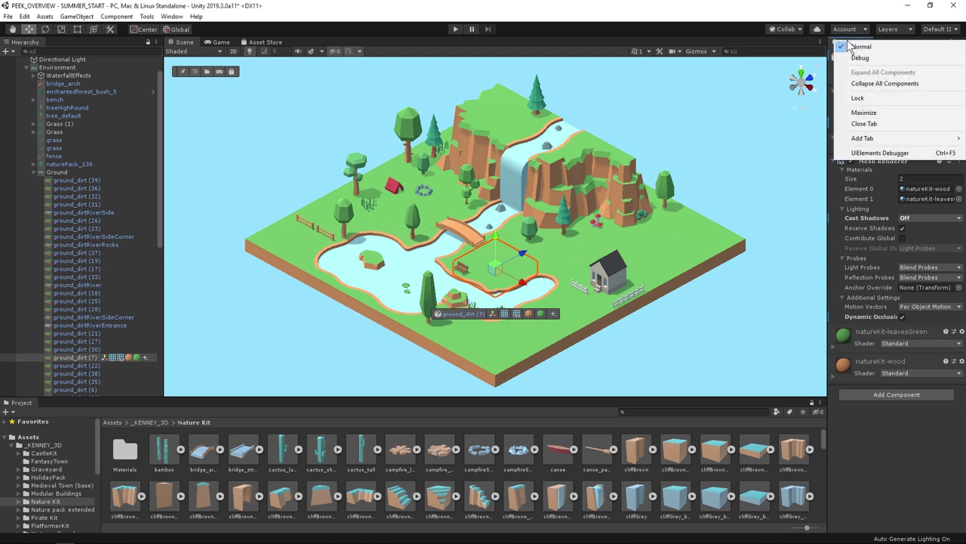
click(863, 124)
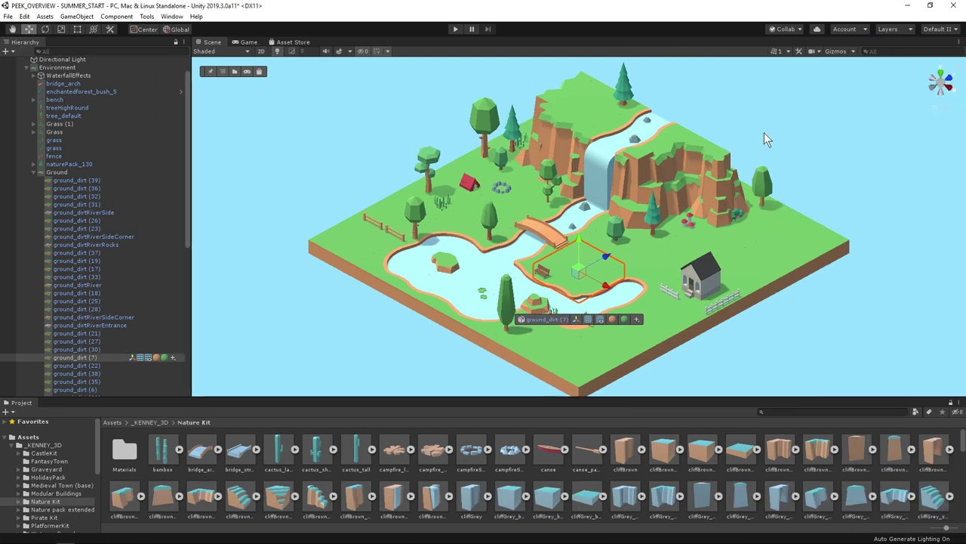
right_click(23, 402)
click(54, 459)
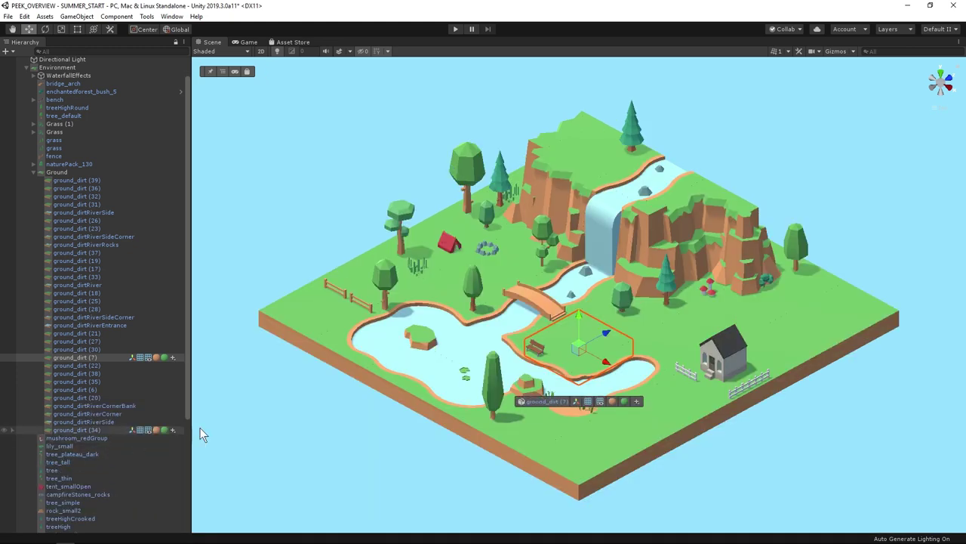
key(shift+space)
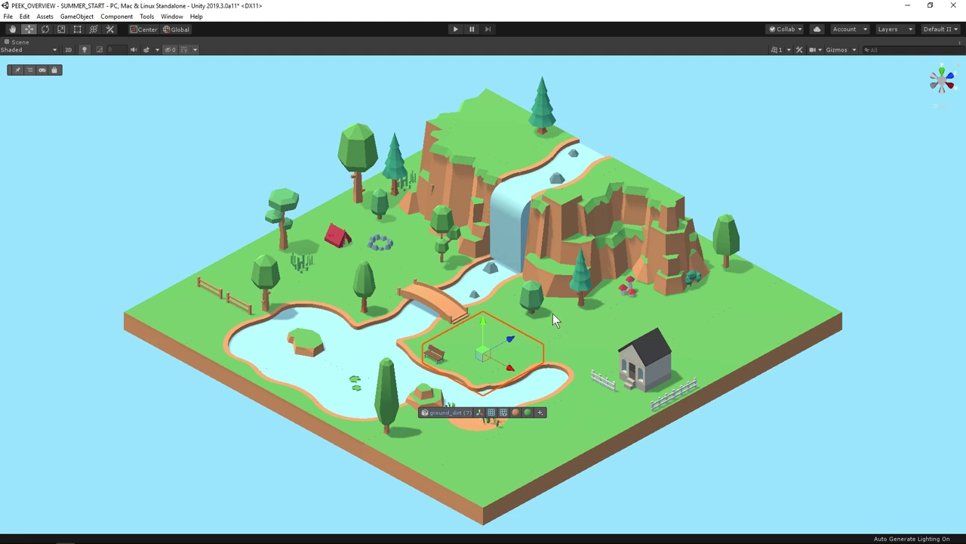
click(535, 298)
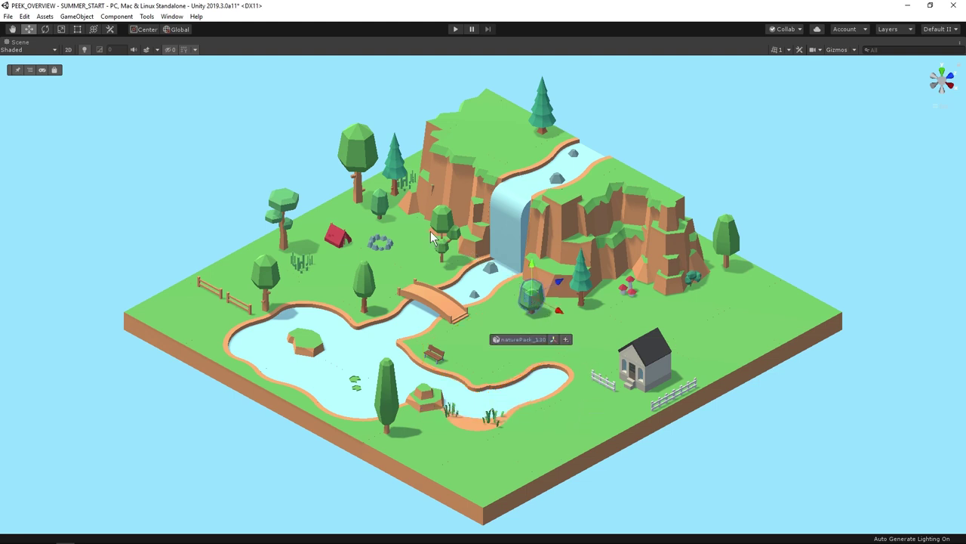
click(339, 237)
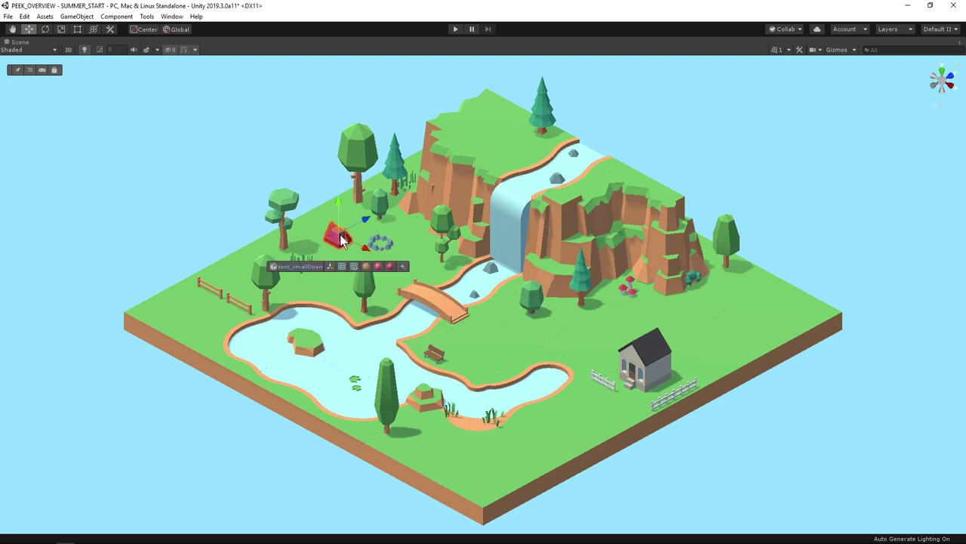
click(478, 346)
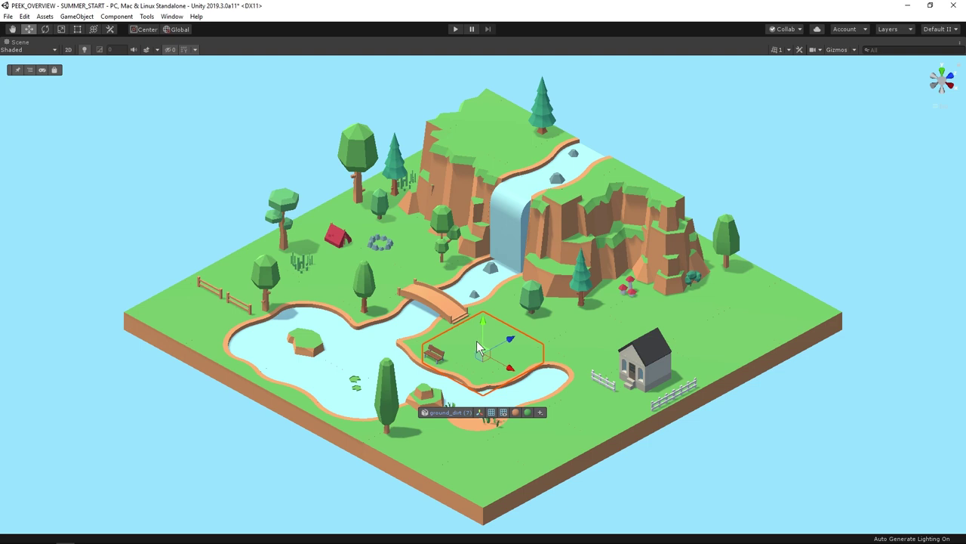
mouse_move(445, 415)
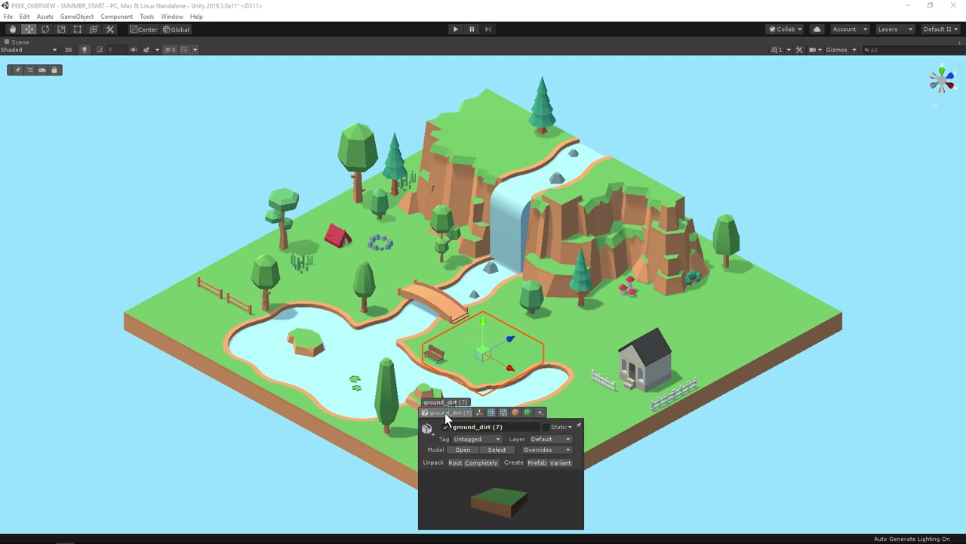
mouse_move(479, 414)
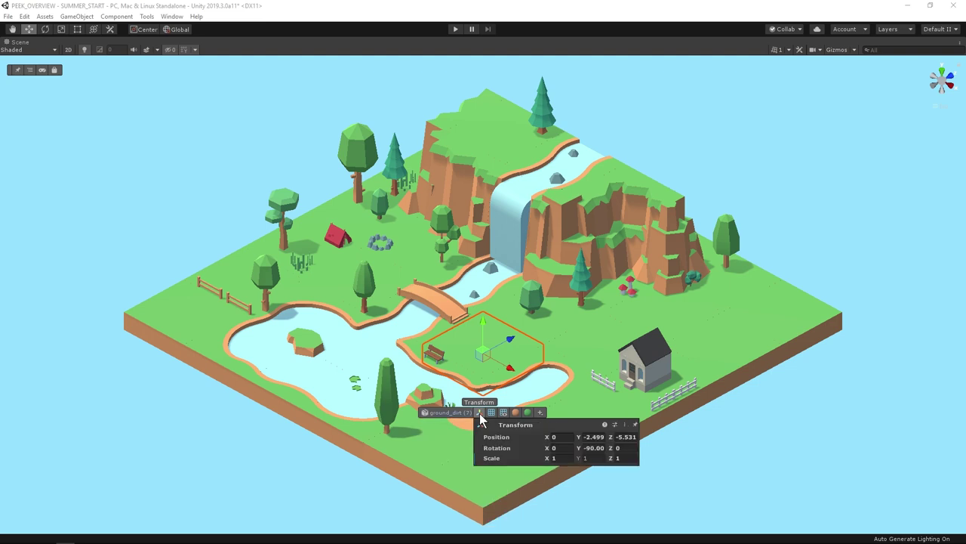
click(479, 413)
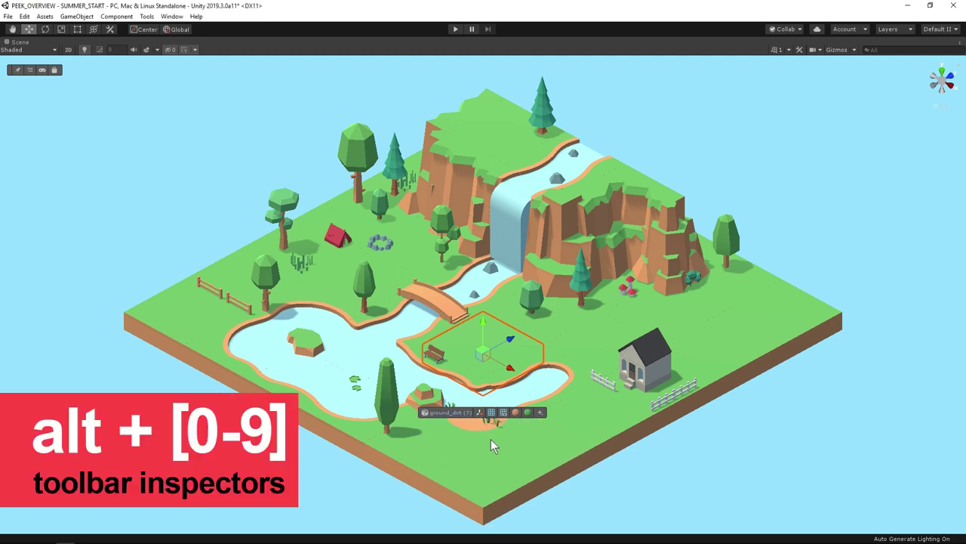
- Open the natureKit-leavesGreen material with Alt+6 as a floating window on the right
key(alt)
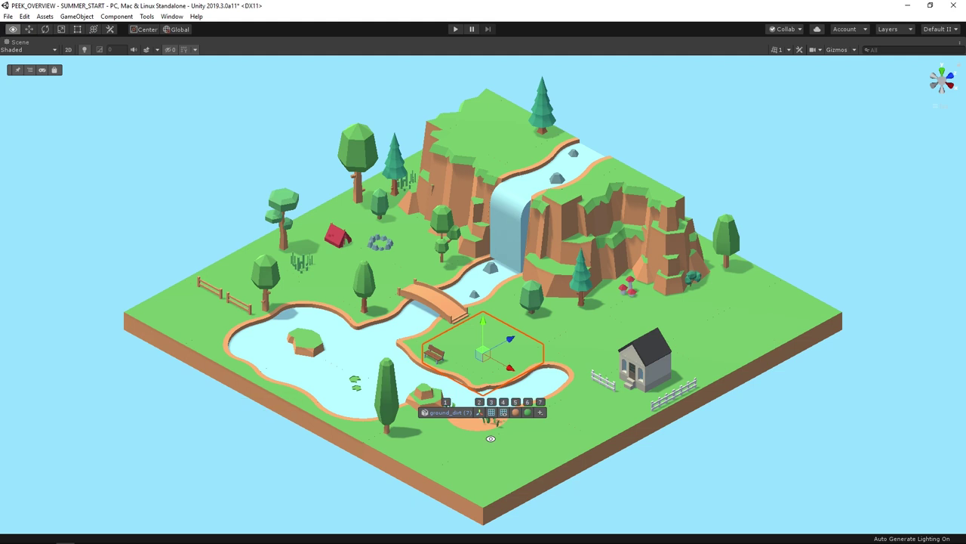
key(alt+6)
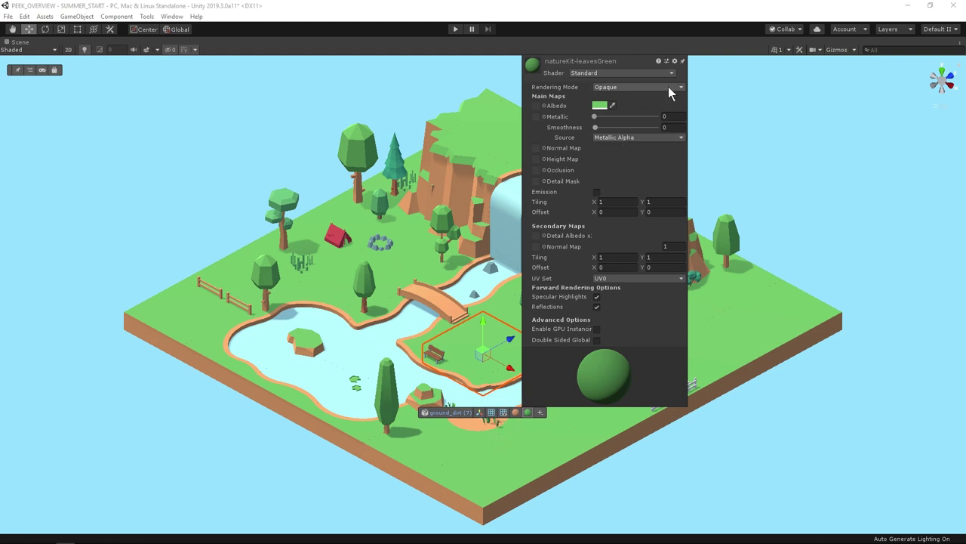
click(682, 61)
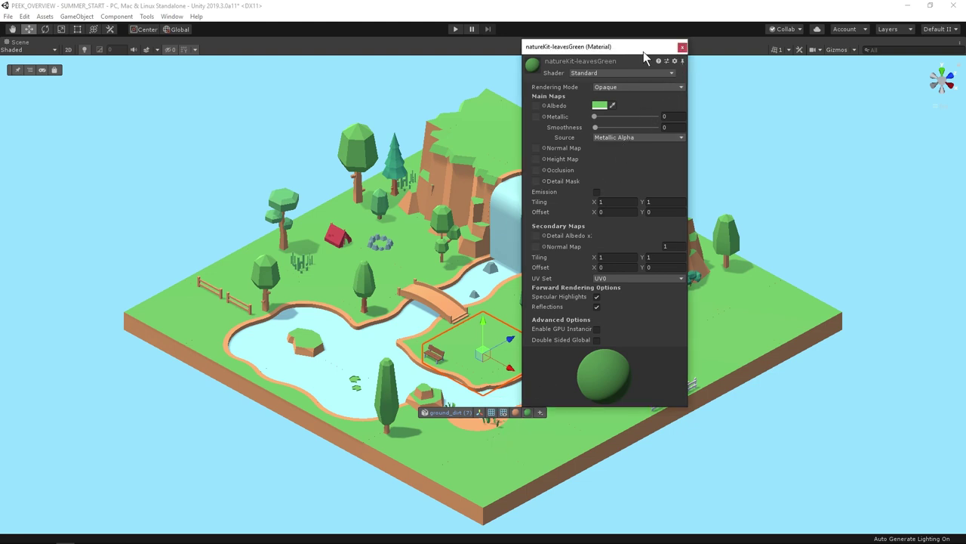
drag(621, 47, 856, 67)
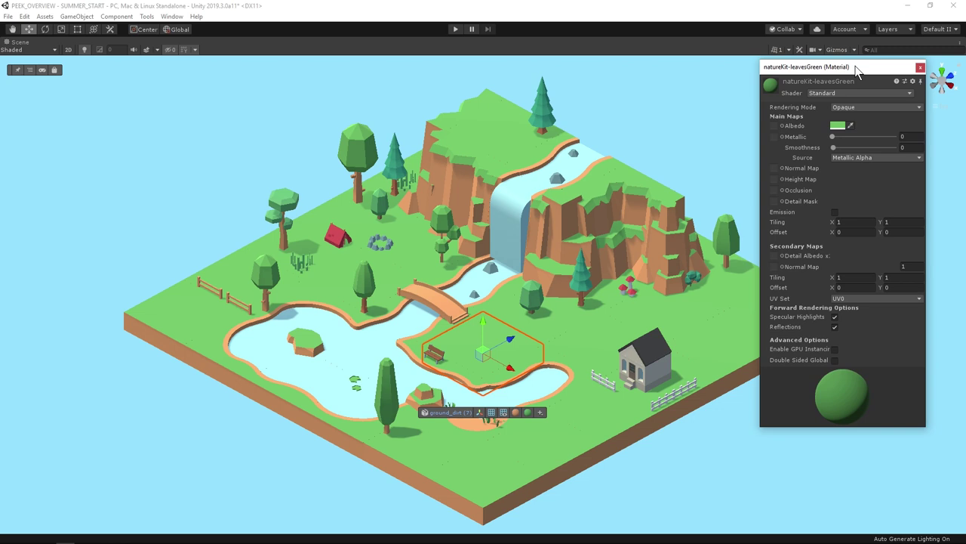
- Change the material's Albedo to olive green ACC265 and close the material windows
click(837, 125)
drag(690, 107, 712, 115)
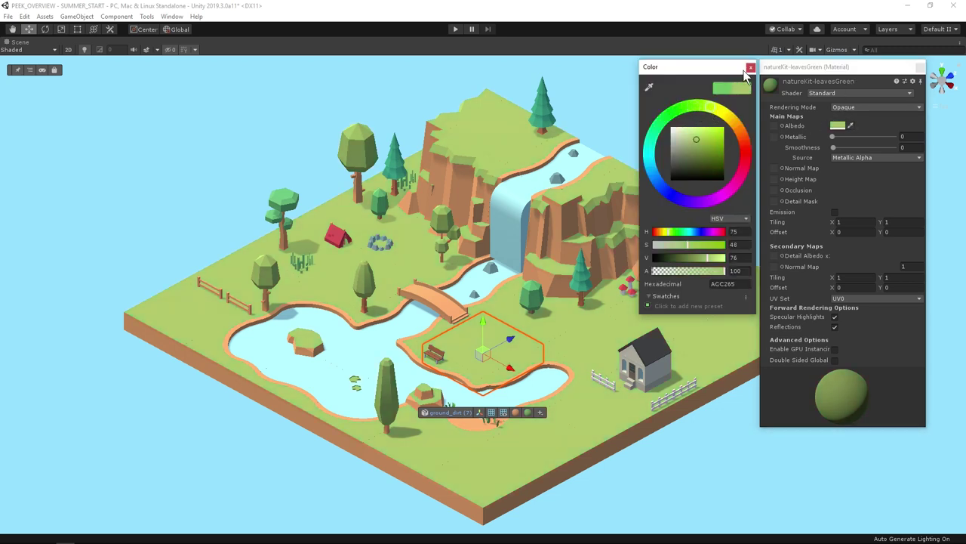
click(750, 67)
click(918, 67)
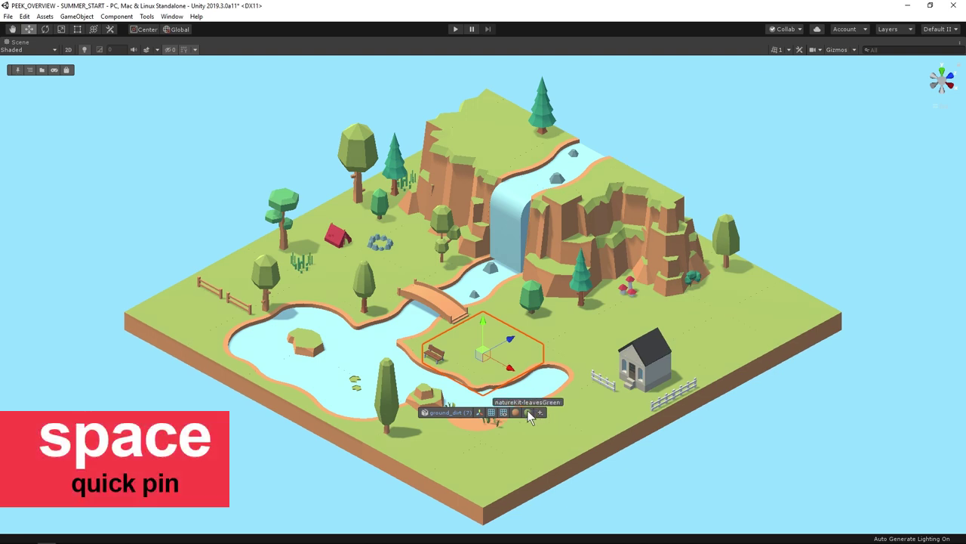
key(space)
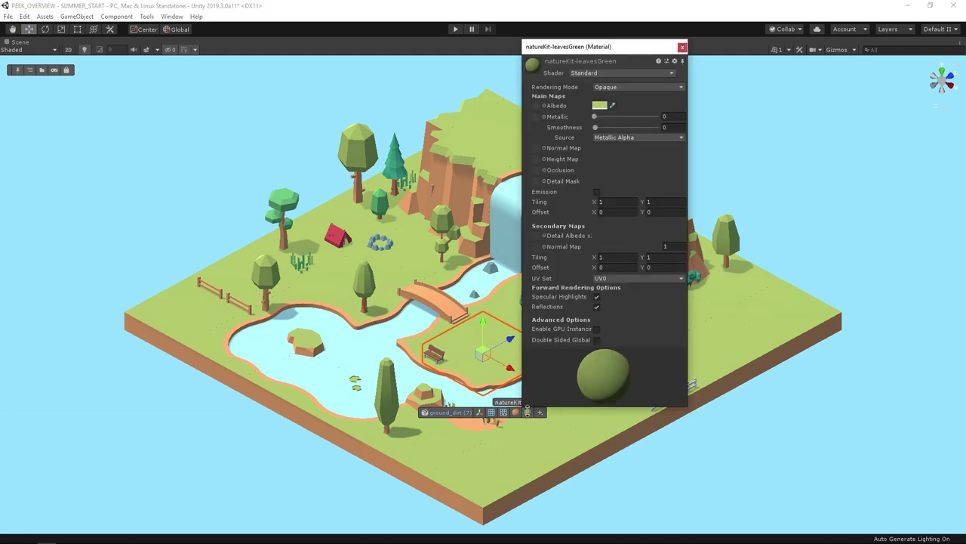
key(Escape)
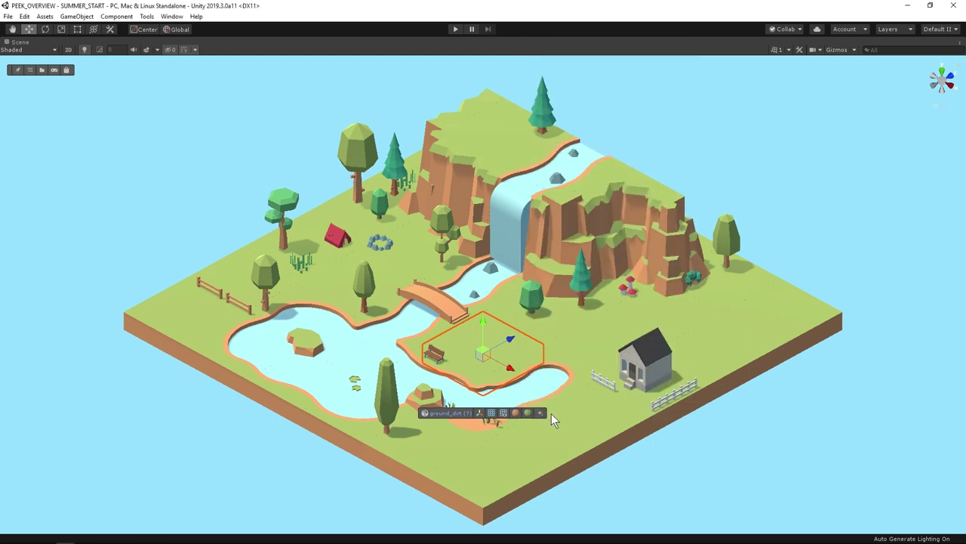
click(32, 70)
click(41, 70)
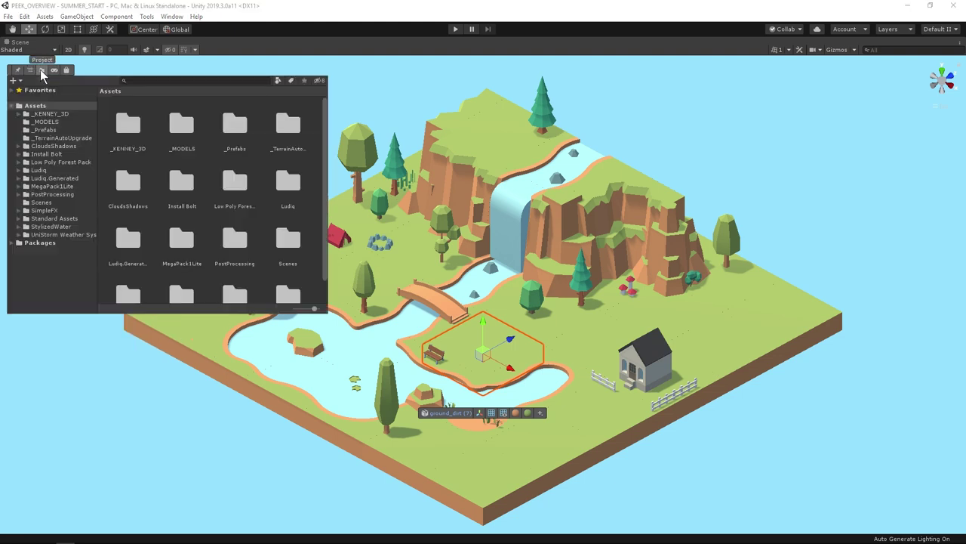
click(53, 71)
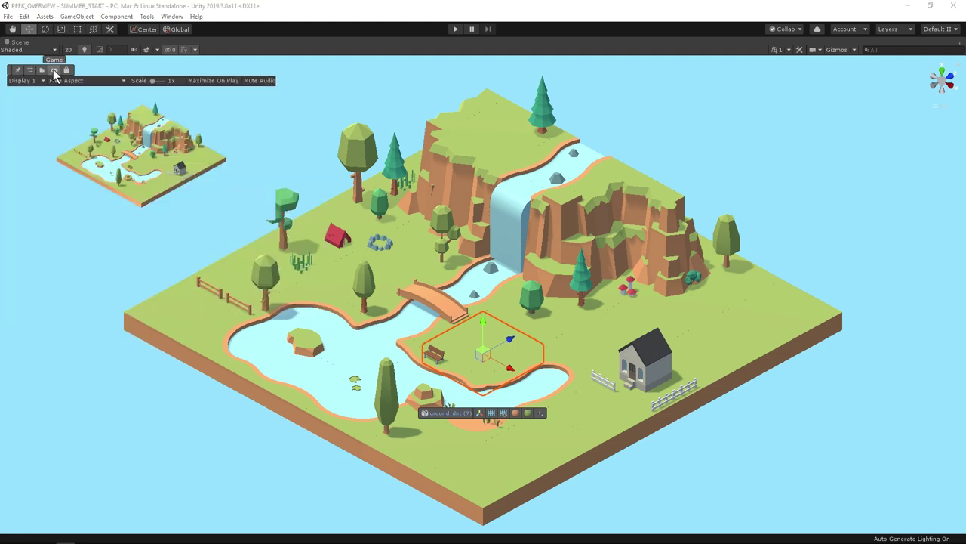
click(53, 70)
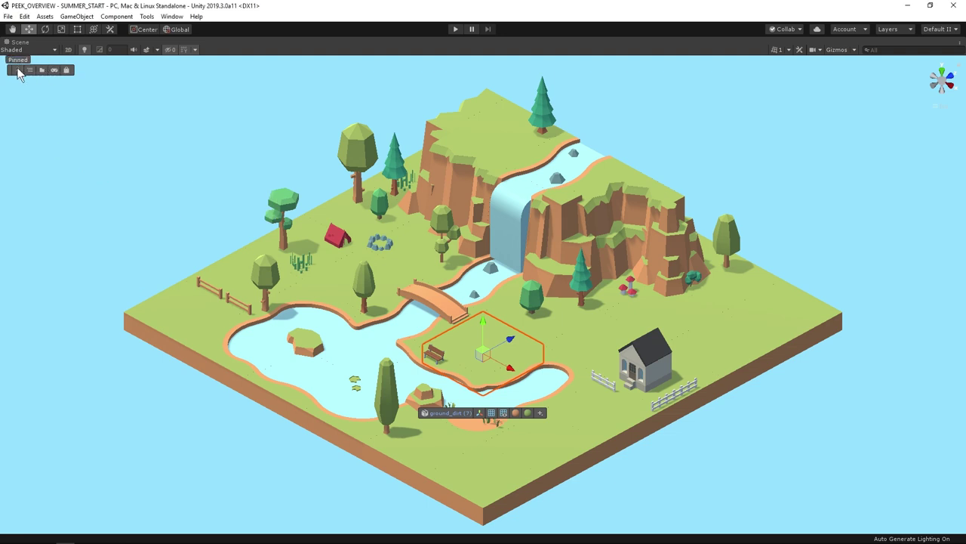
click(30, 71)
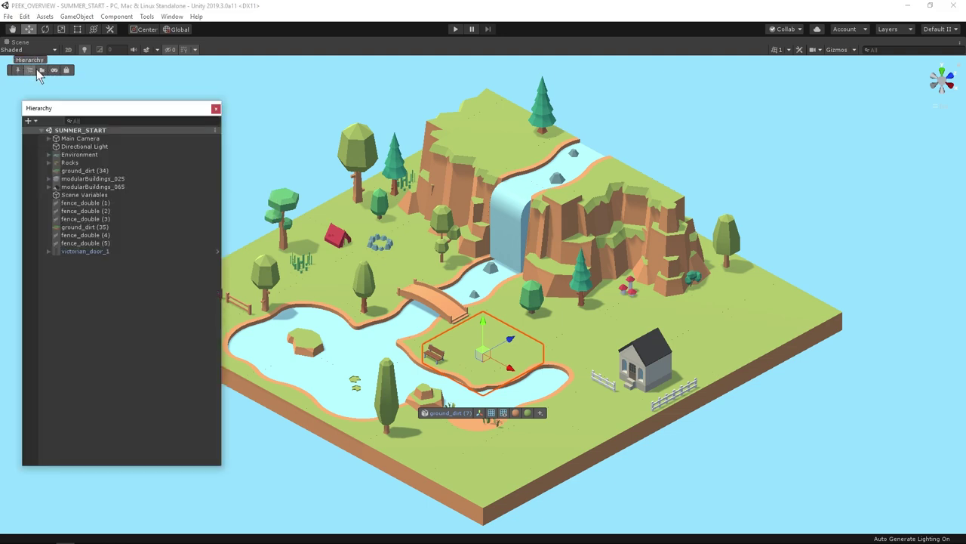
click(41, 70)
click(53, 70)
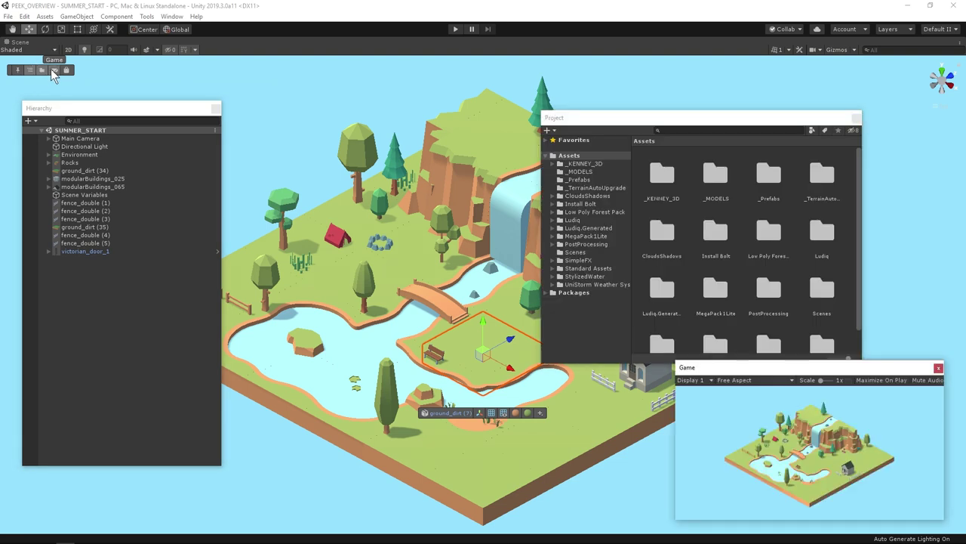
click(216, 108)
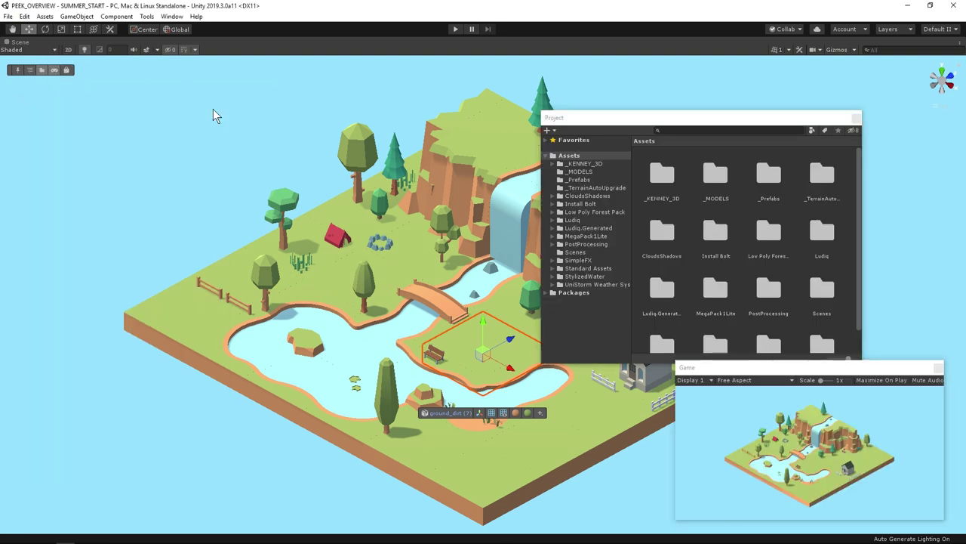
click(856, 118)
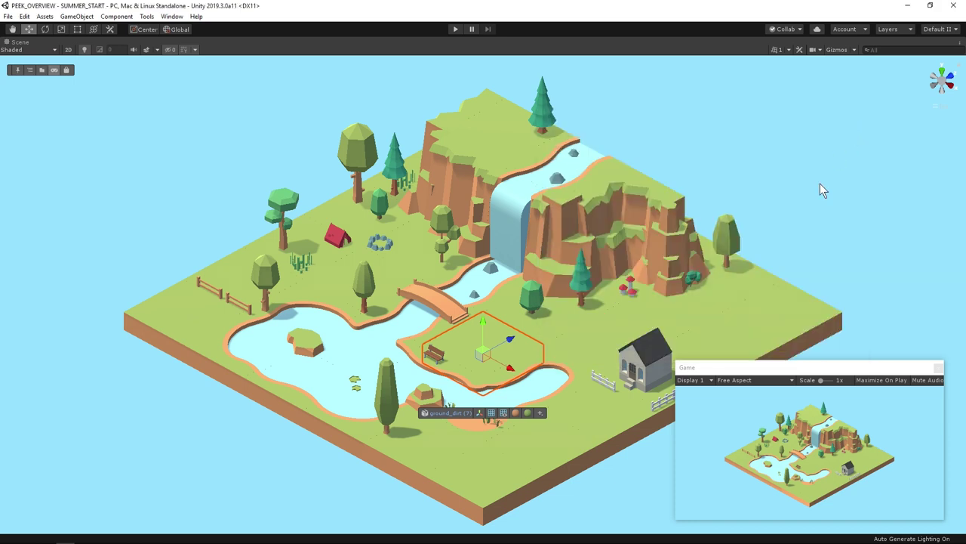
drag(745, 369, 757, 69)
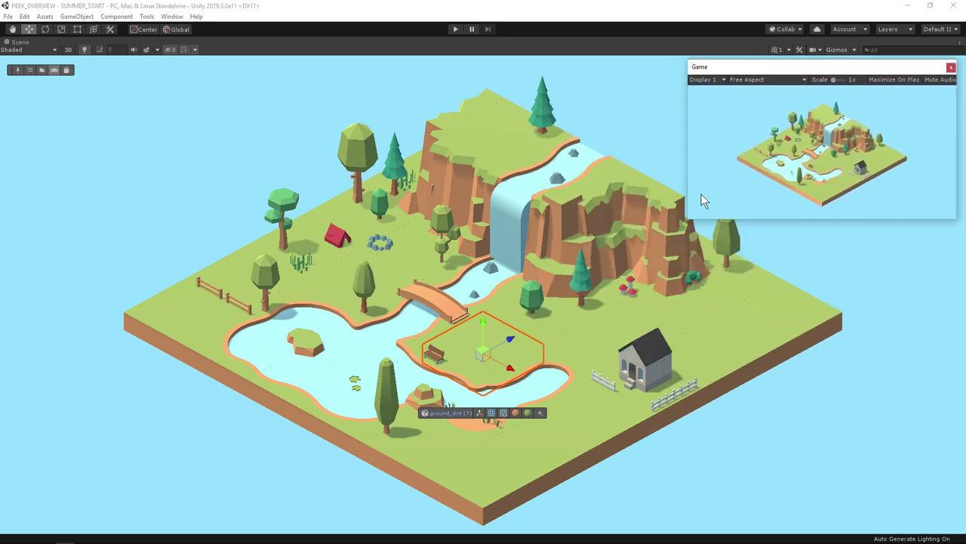
mouse_move(685, 220)
mouse_down()
mouse_move(712, 219)
mouse_move(718, 207)
mouse_move(703, 213)
mouse_up()
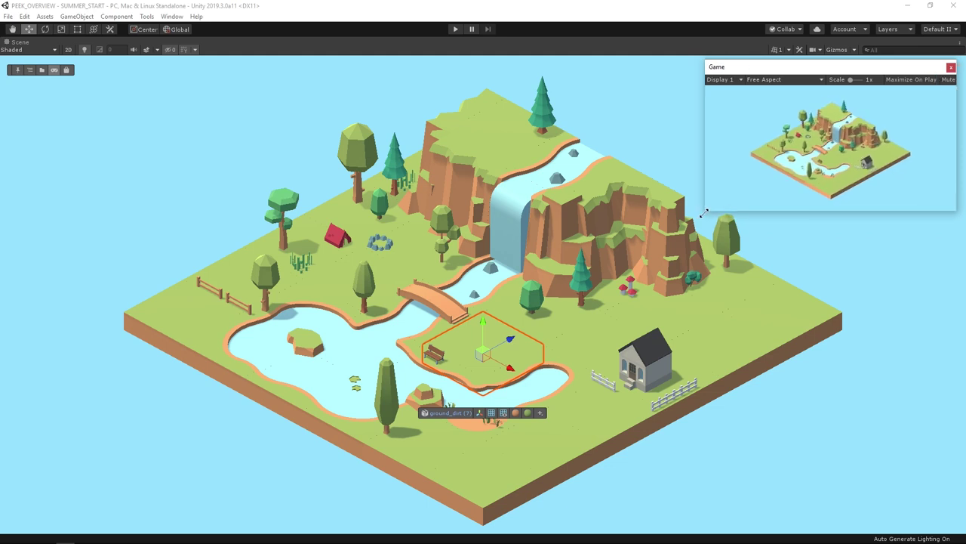
click(950, 69)
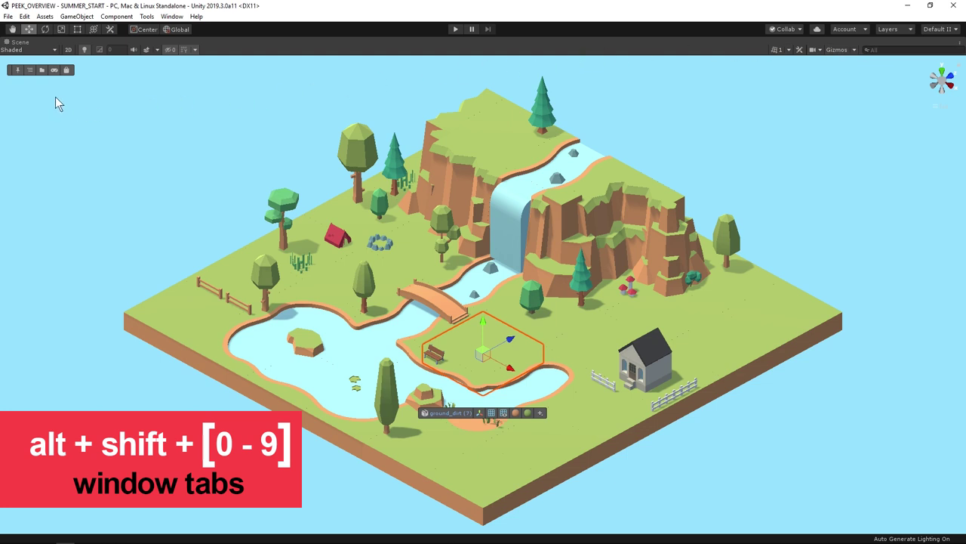
- Open and close the floating Game view with Alt+Shift+3, then restore the editor layout
key(alt+shift)
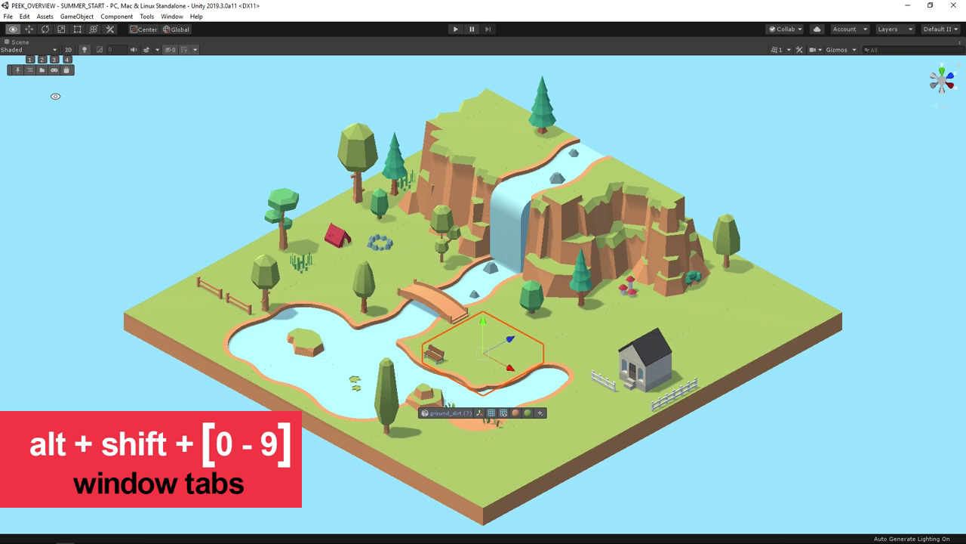
key(alt+shift+3)
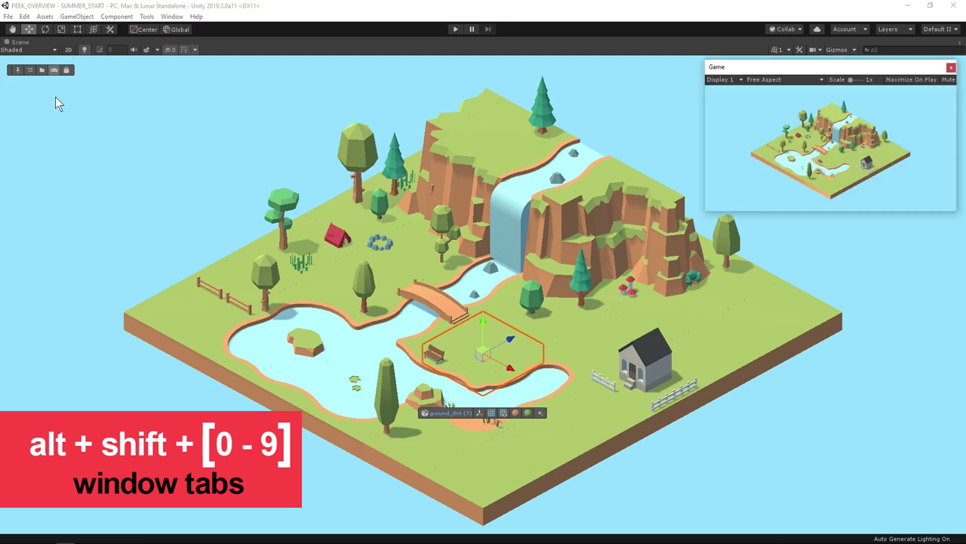
key(alt+shift)
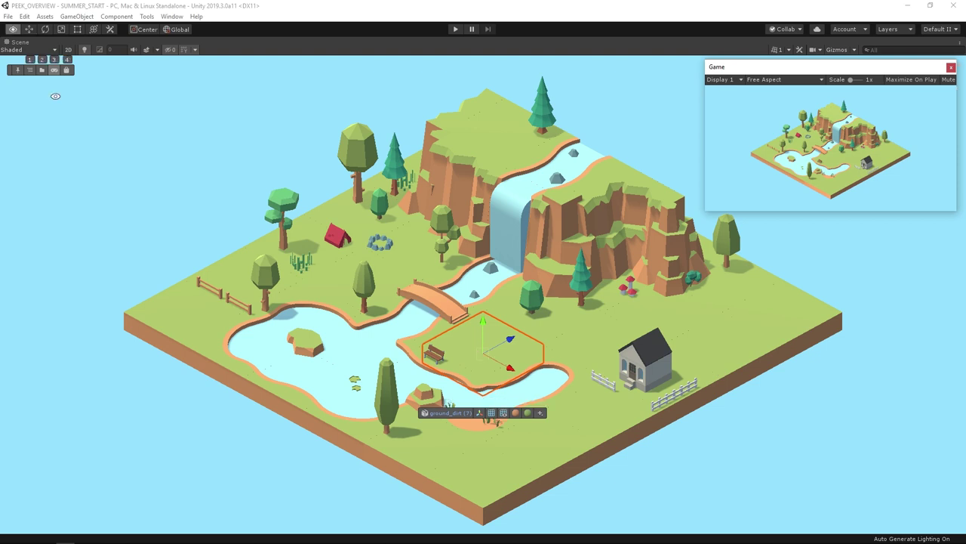
key(alt+shift+3)
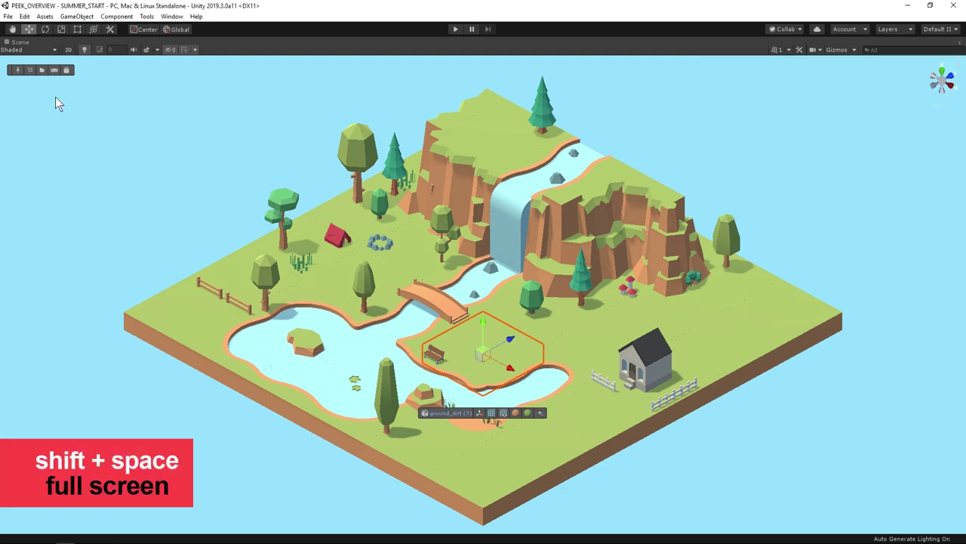
key(shift+space)
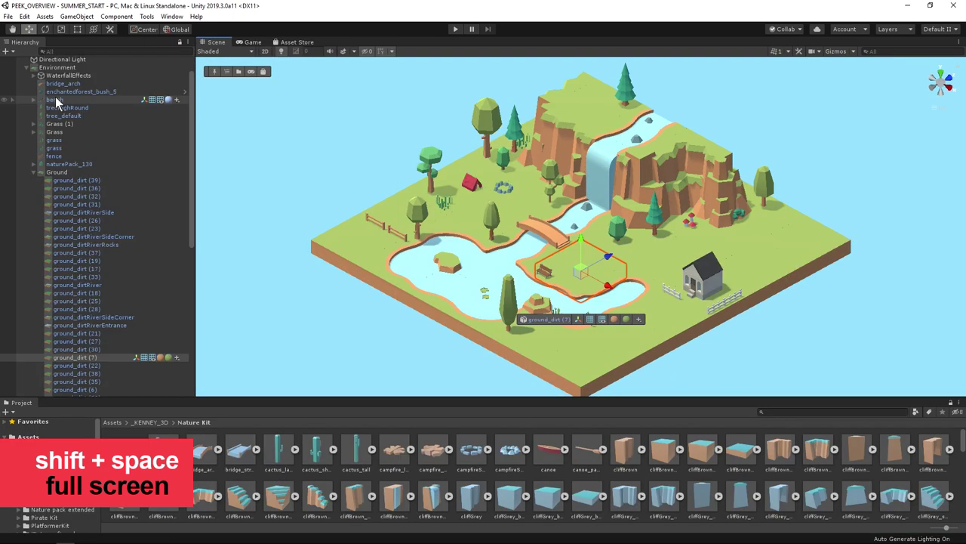
- Dock Window > Rendering > Lighting Settings beside the Scene tab, keeping Scene in front
click(170, 16)
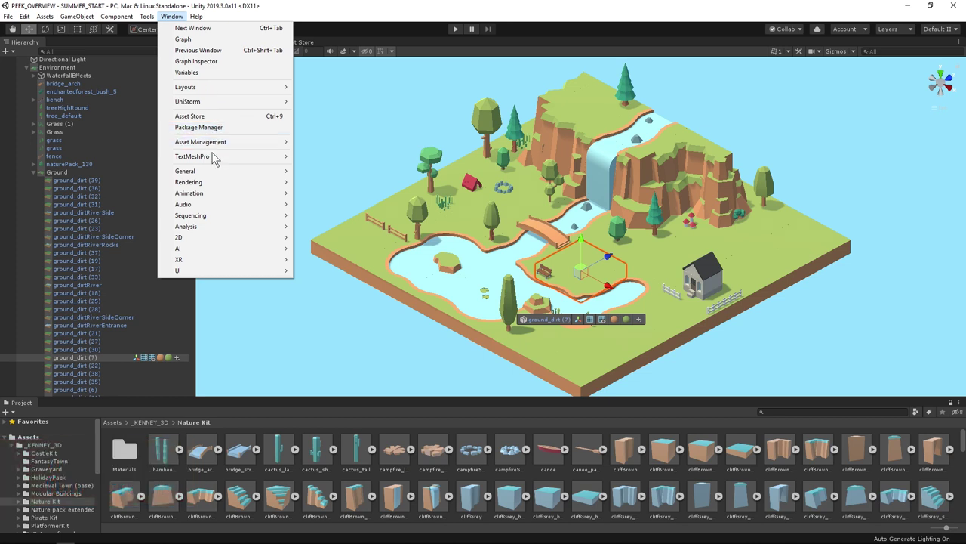
mouse_move(210, 186)
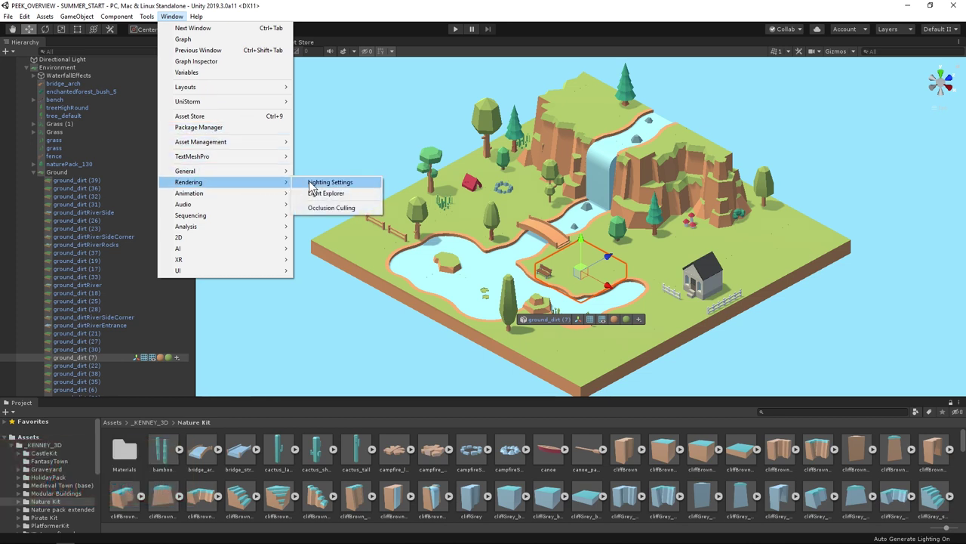
click(311, 183)
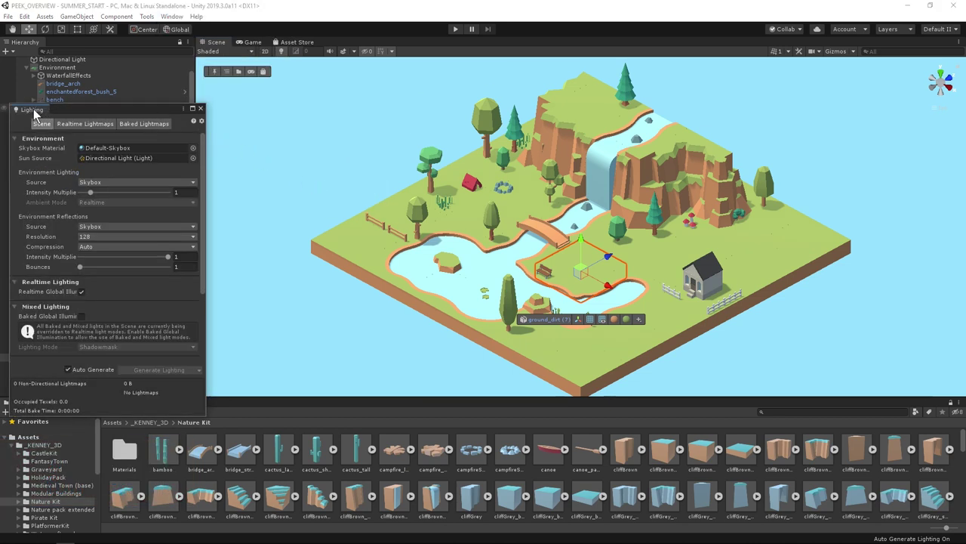
drag(31, 109, 246, 42)
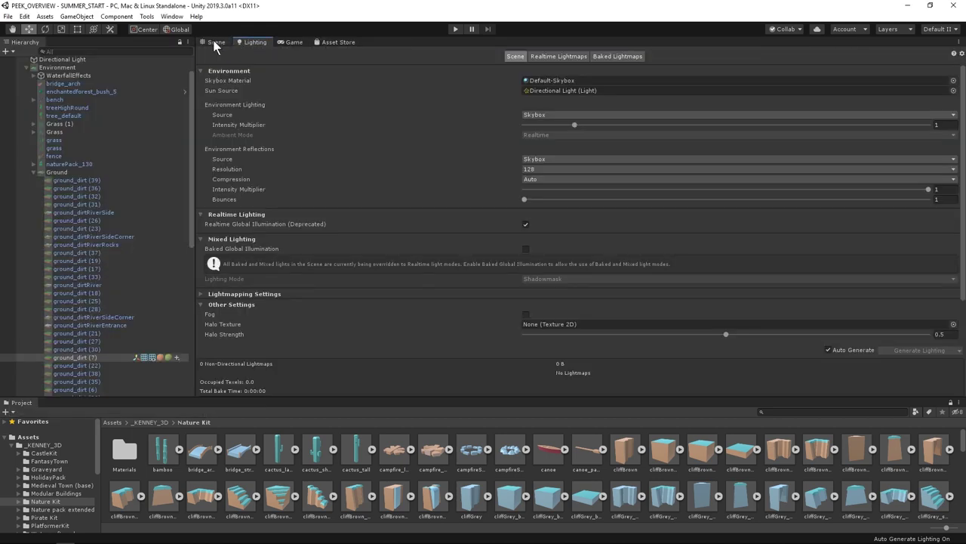
click(215, 42)
- Maximize the Scene view, toggle the Peek Lighting popup, and deselect the ground_dirt tile
key(shift+space)
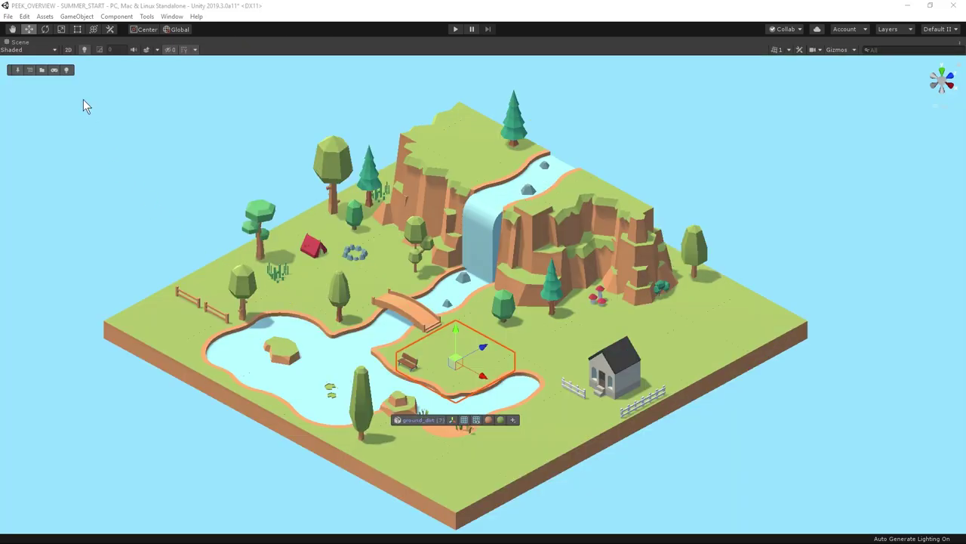
click(65, 71)
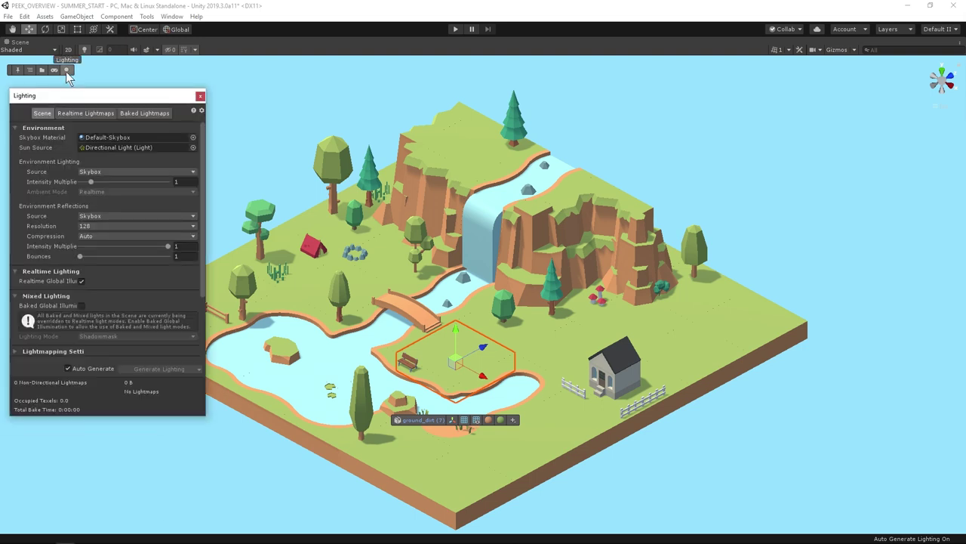
key(Escape)
click(65, 70)
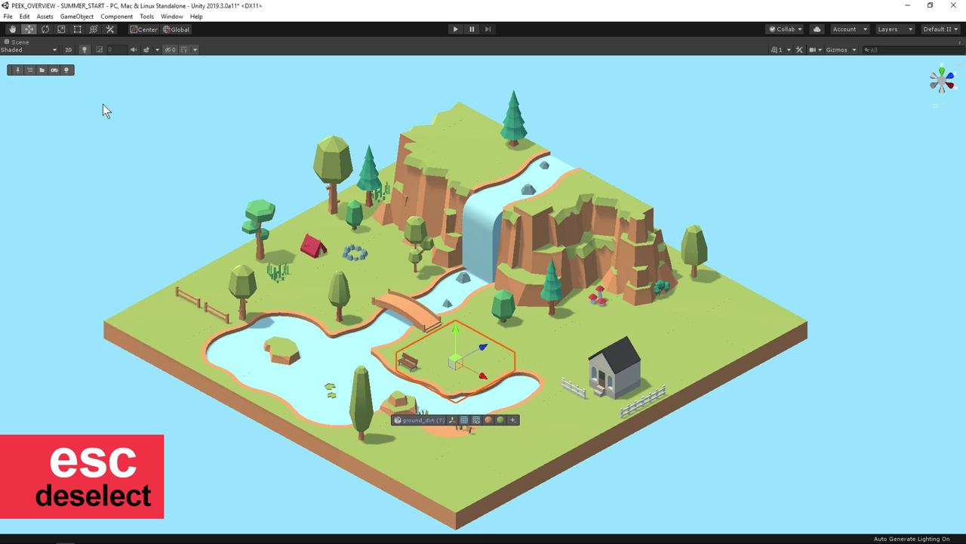
key(Escape)
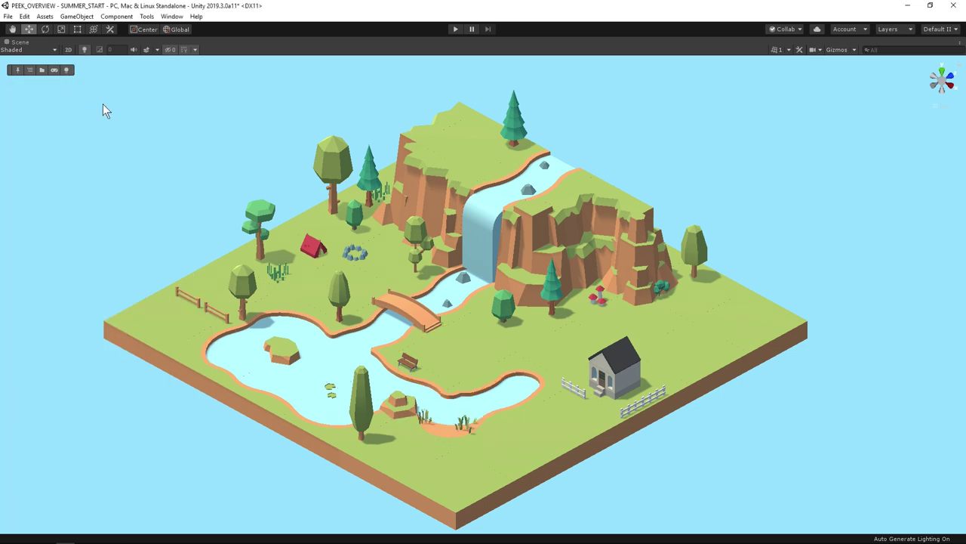
- Place an FX_Fire effect in the stone ring by the red tent, searching 'fi'
key(ctrl+shift)
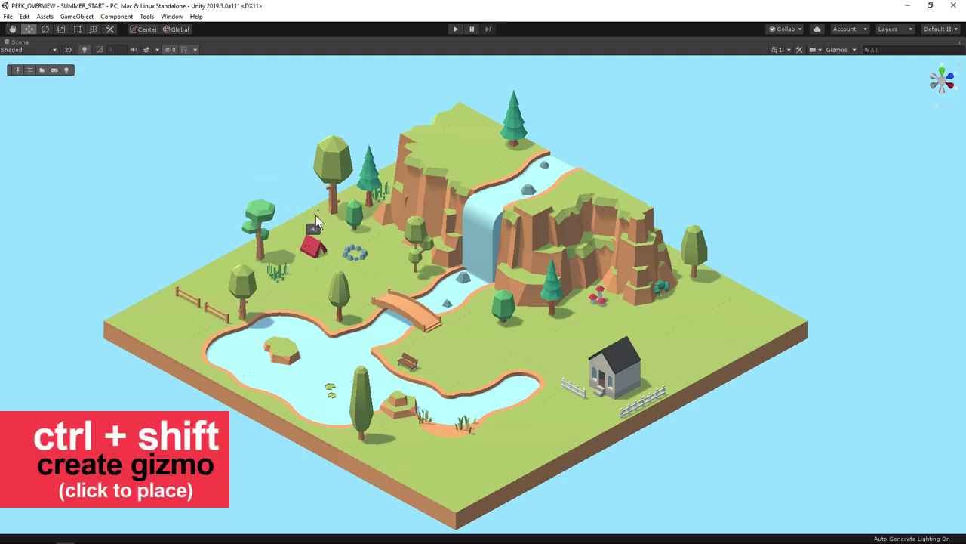
ctrl+shift+click(358, 259)
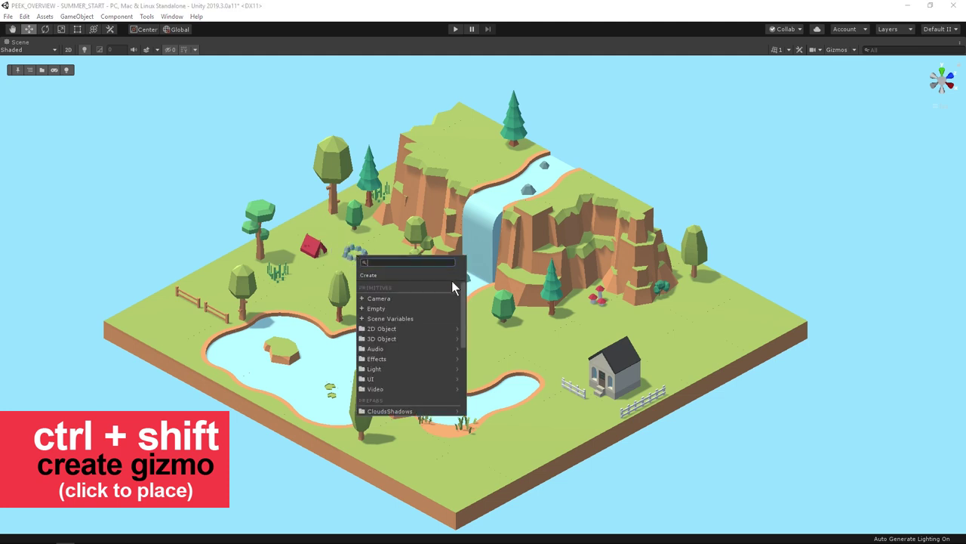
mouse_move(462, 285)
mouse_down()
mouse_move(459, 345)
mouse_move(470, 285)
mouse_up()
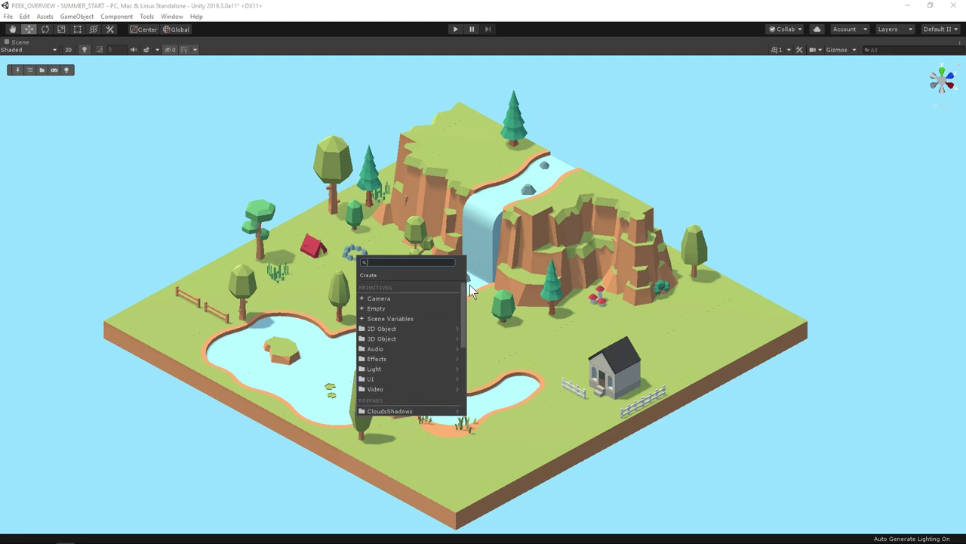
text(fi)
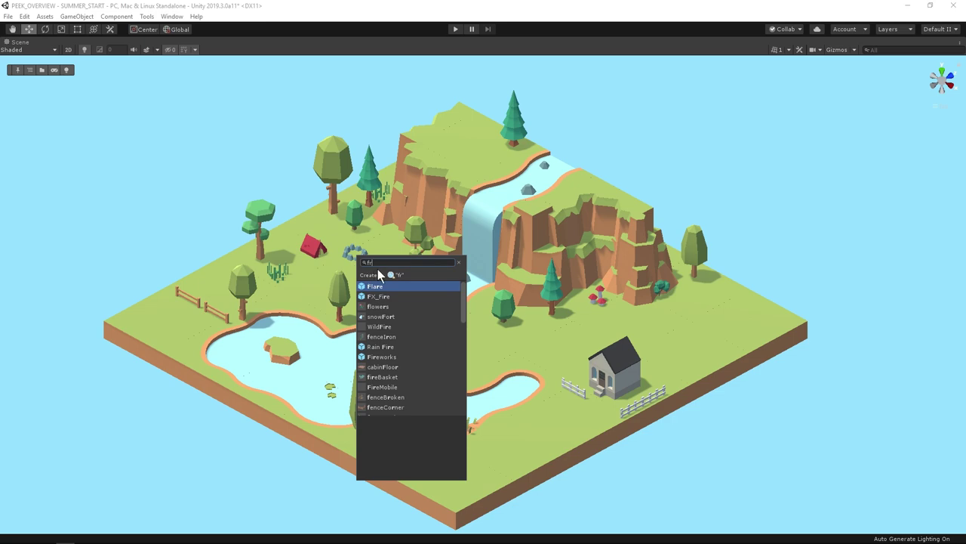
click(384, 295)
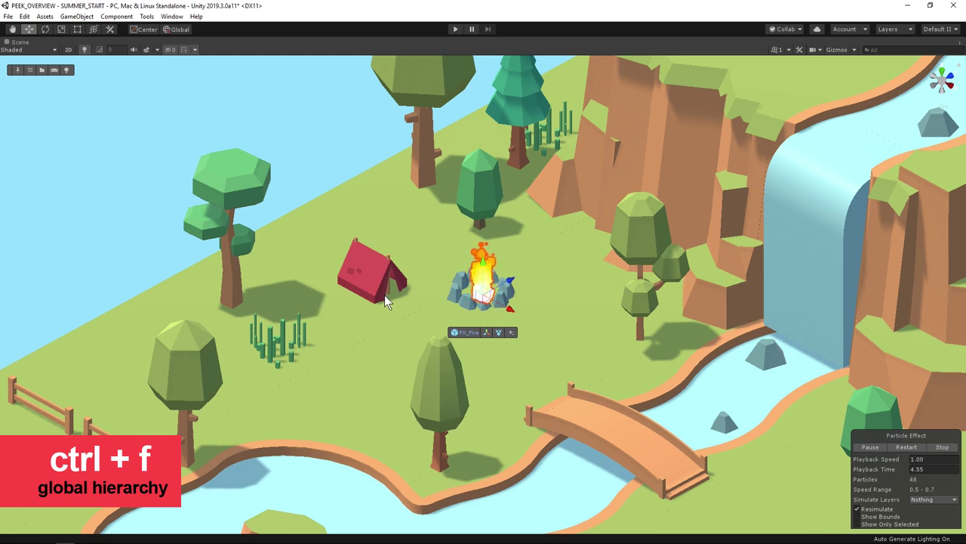
- Find the campfire's Point Light by searching 'point' and enable it
key(ctrl+f)
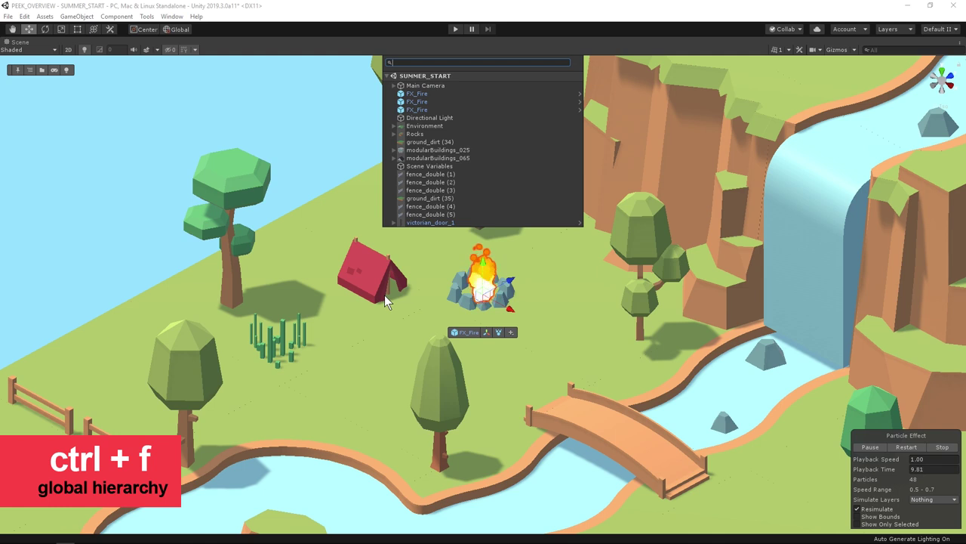
text(point)
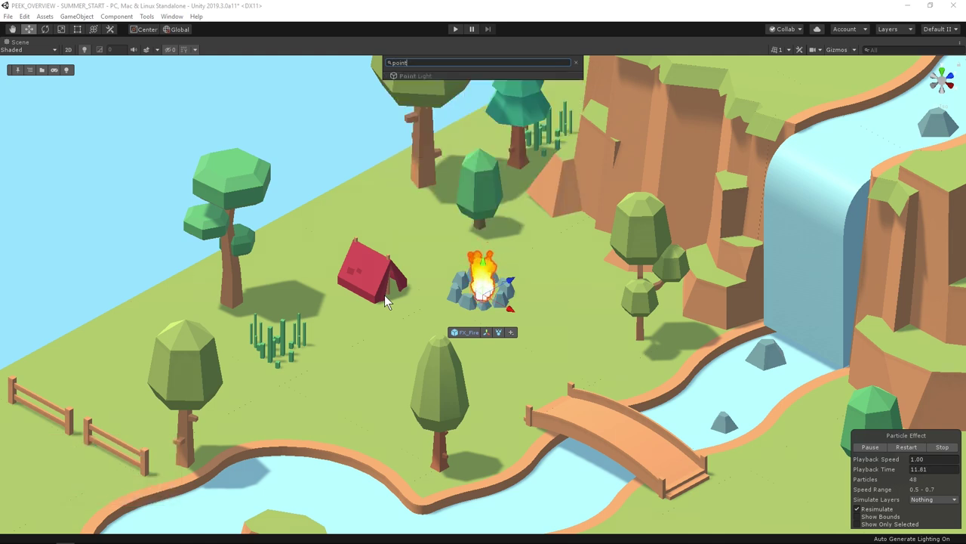
click(421, 76)
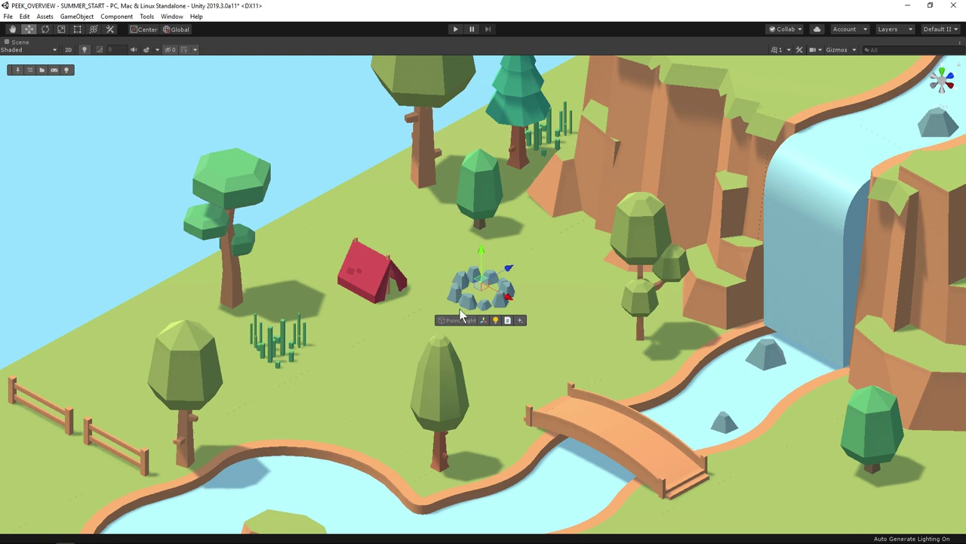
mouse_move(459, 318)
click(462, 335)
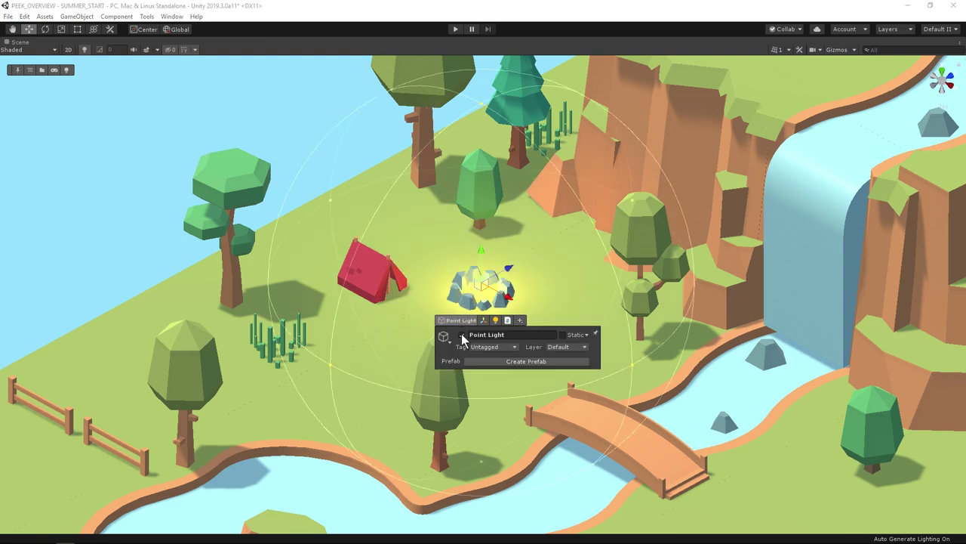
- Rename the light to 'Campfire Point Light'
click(471, 337)
text(Campfire)
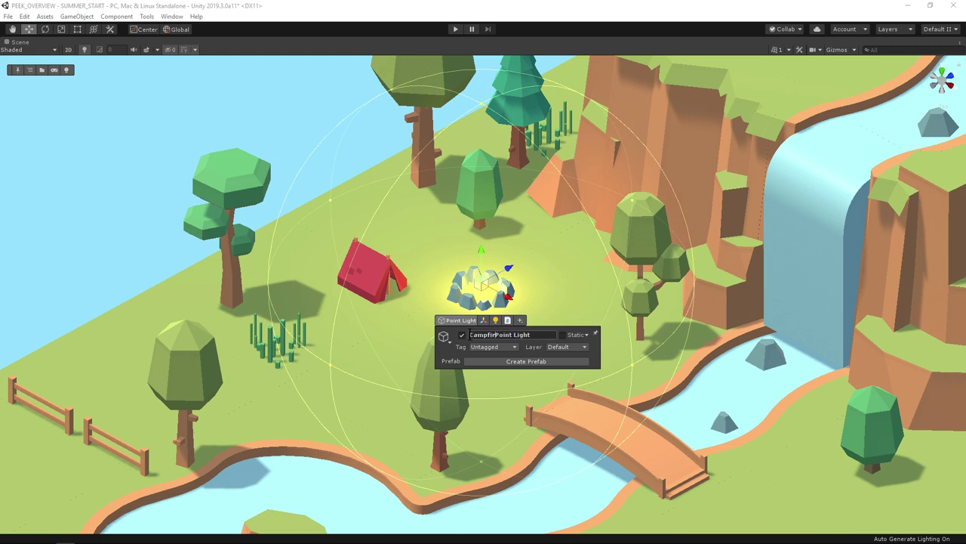
click(492, 322)
- Set the light's Shadow Type to Hard Shadows, then deselect it
click(508, 320)
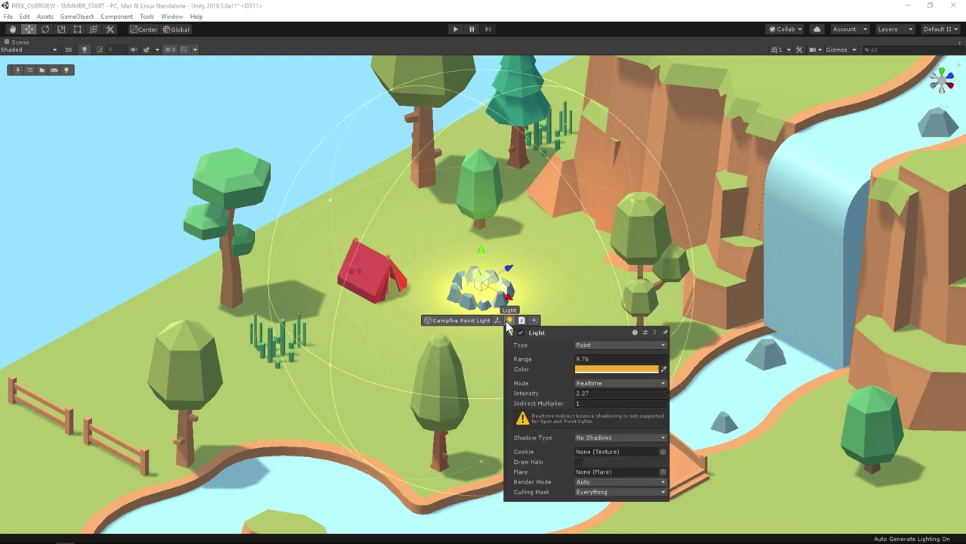
click(587, 443)
click(594, 459)
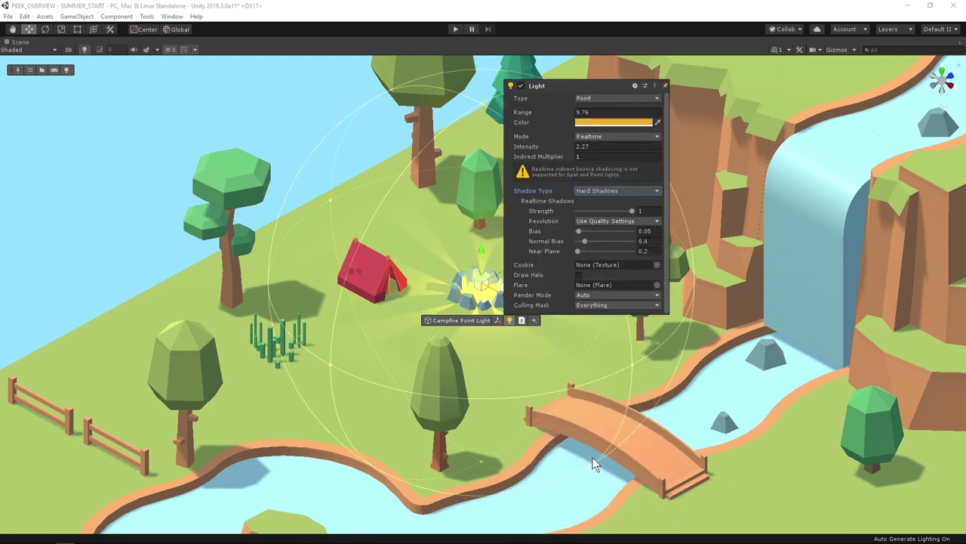
click(510, 323)
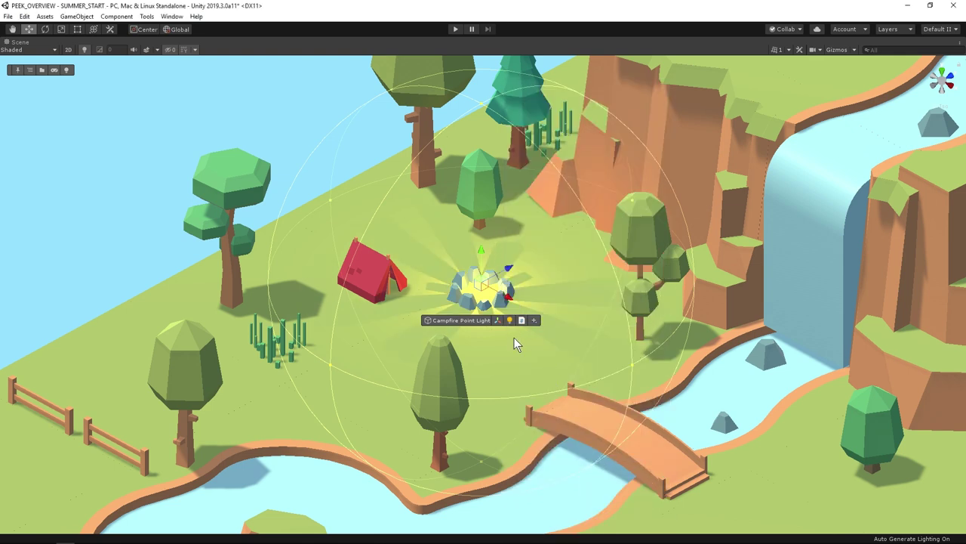
click(514, 338)
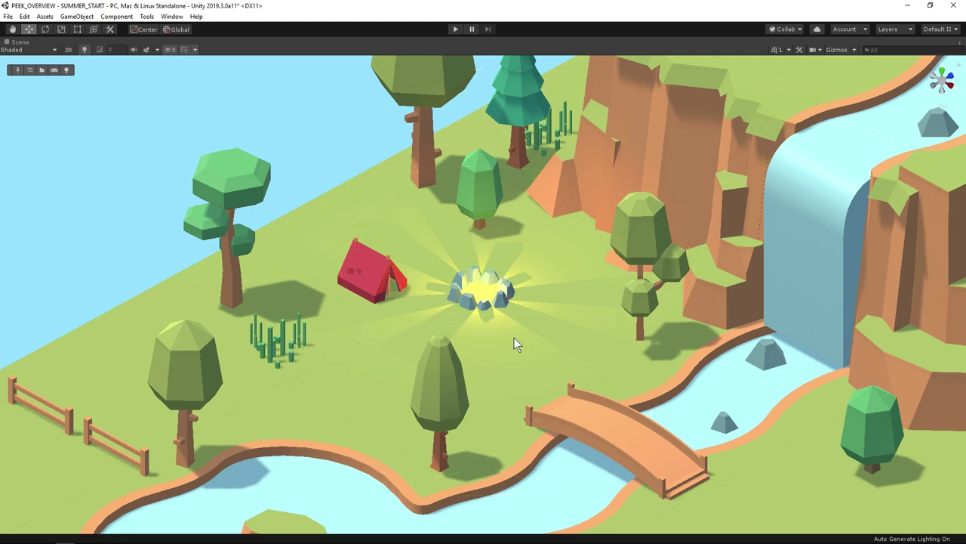
- Center the island in view and select the tree_plateau_dark tree beside the tent
scroll(515, 338, down, 10)
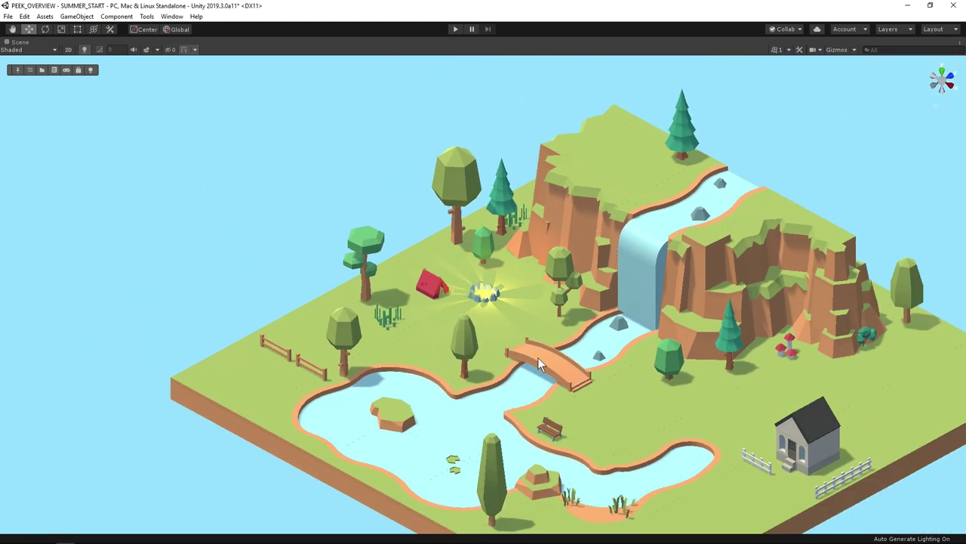
middle_drag(541, 352, 522, 330)
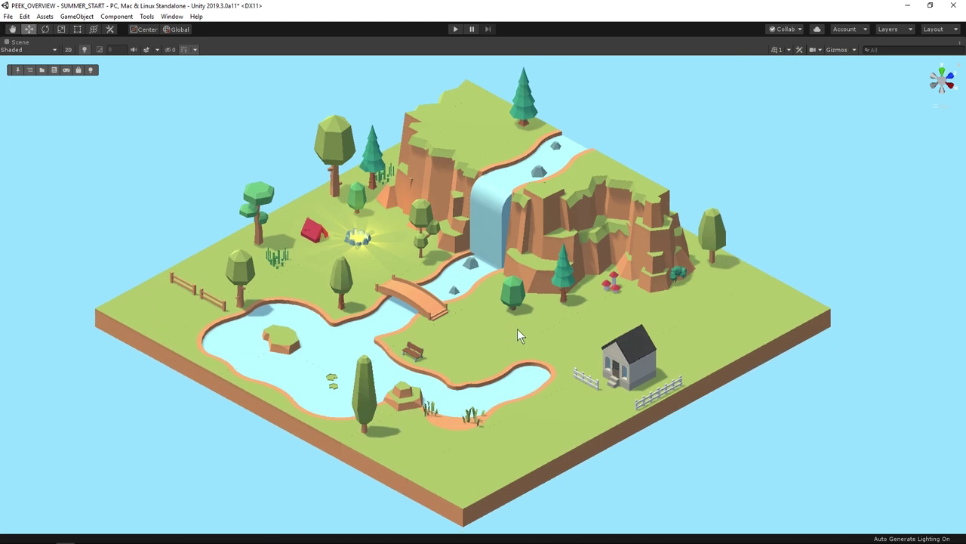
scroll(518, 332, down, 1)
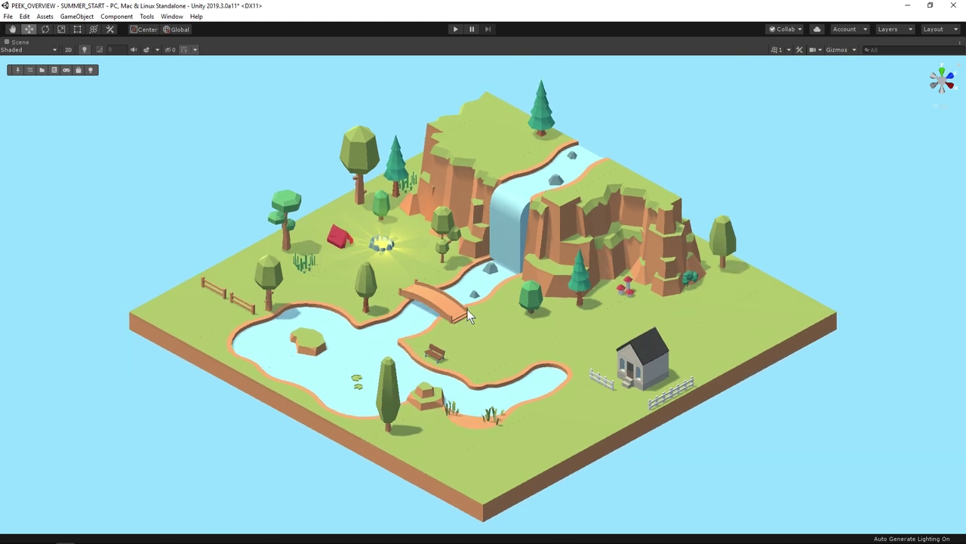
click(295, 203)
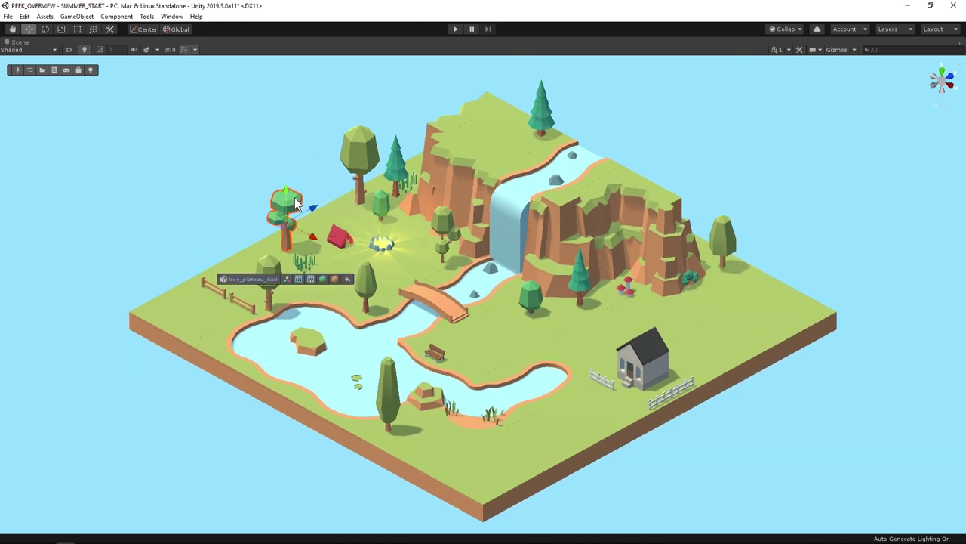
click(266, 281)
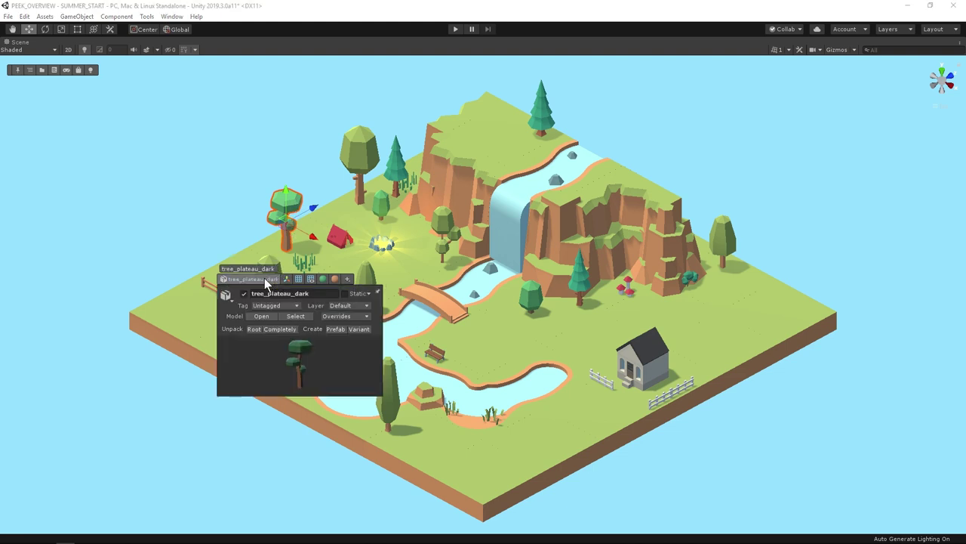
- Replace the selected tree with tree_plateau_fall, searching 'fa' in Peek's Replace popup
right_click(266, 281)
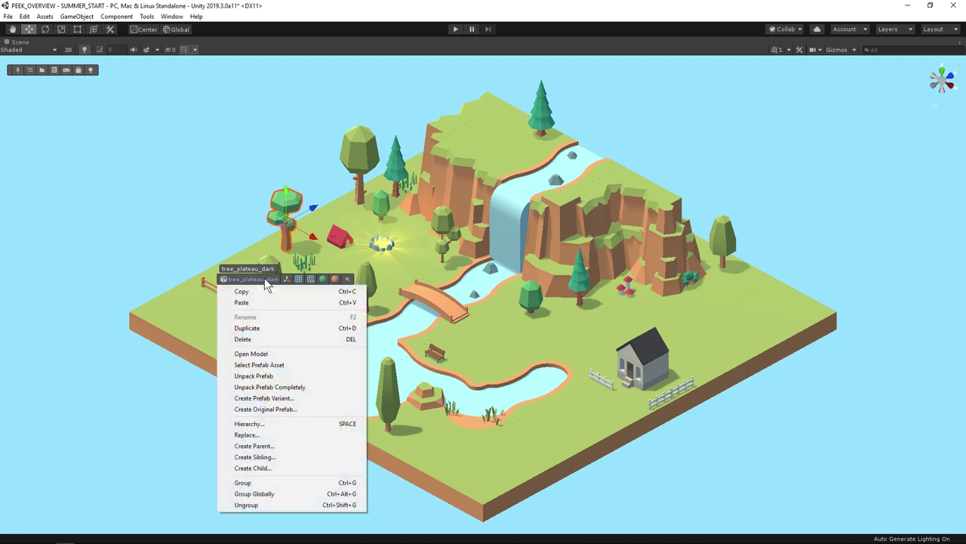
click(247, 435)
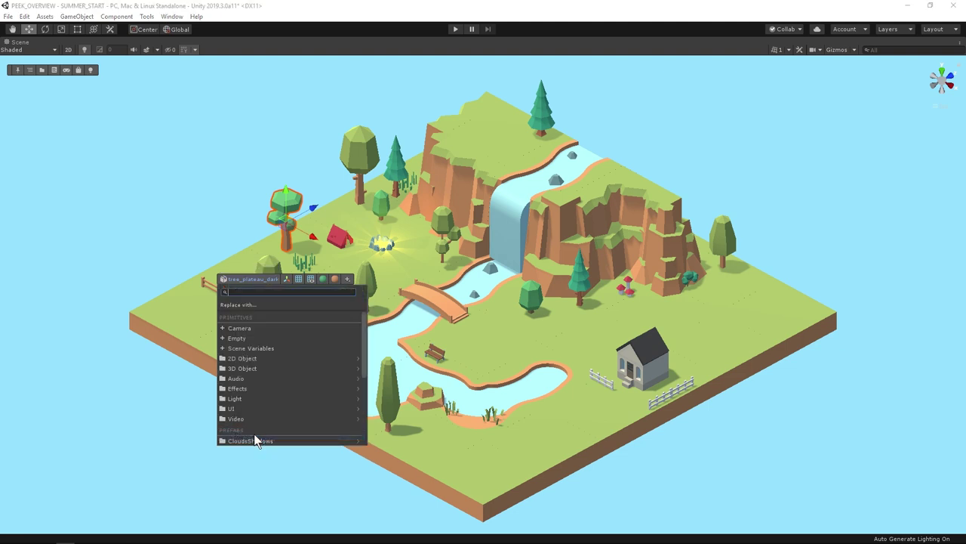
text(fa)
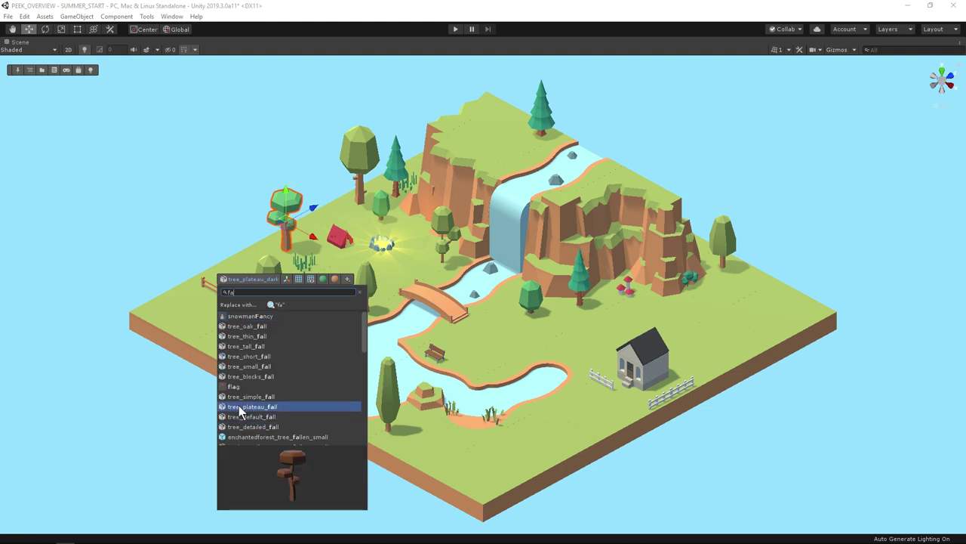
click(240, 408)
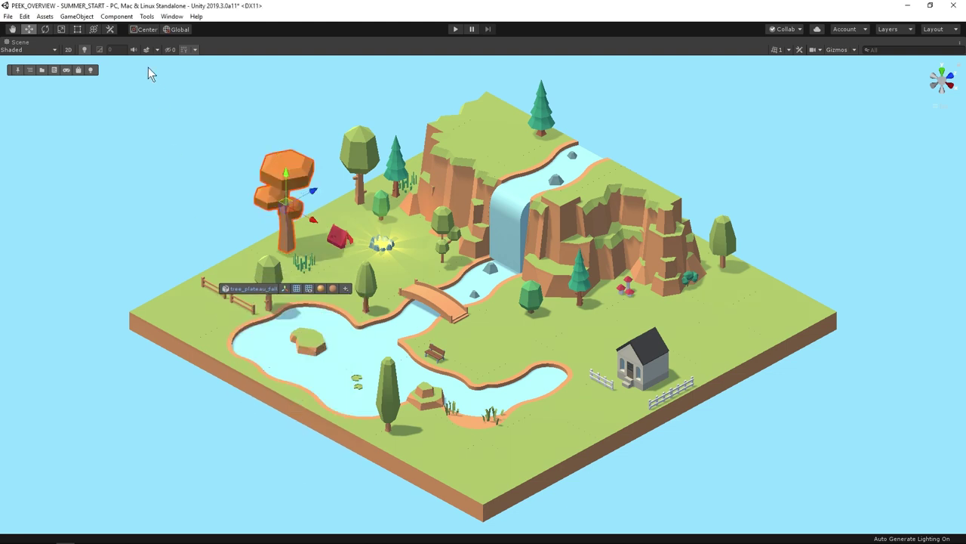
- Replace the tall tree beside the pond with tree_tall_fall using Alt+R and 'fa'
click(143, 28)
key(alt+r)
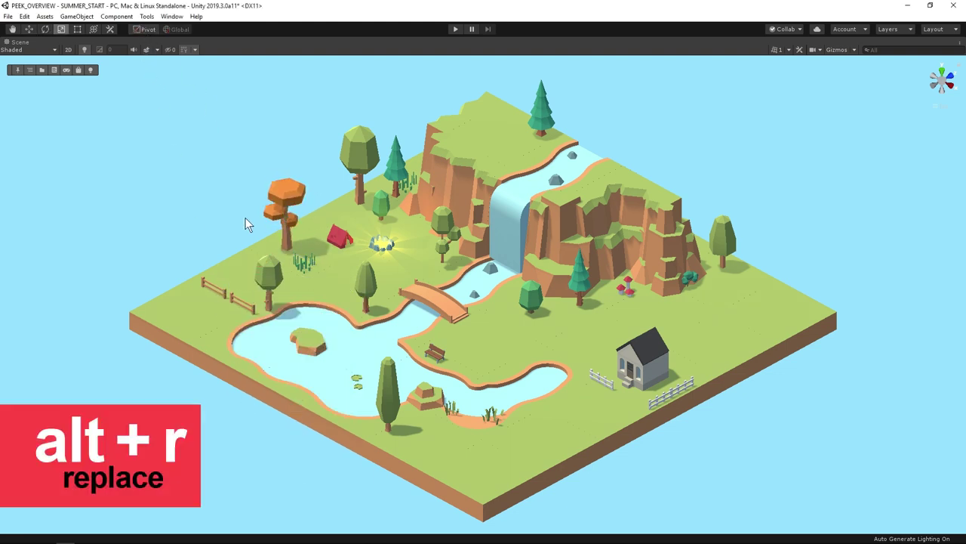
click(390, 400)
key(alt+r)
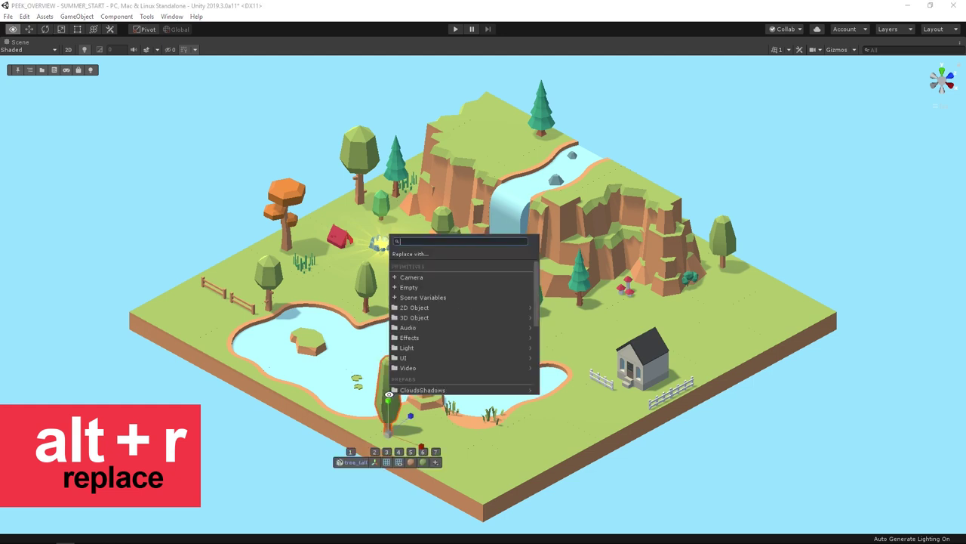
text(fa)
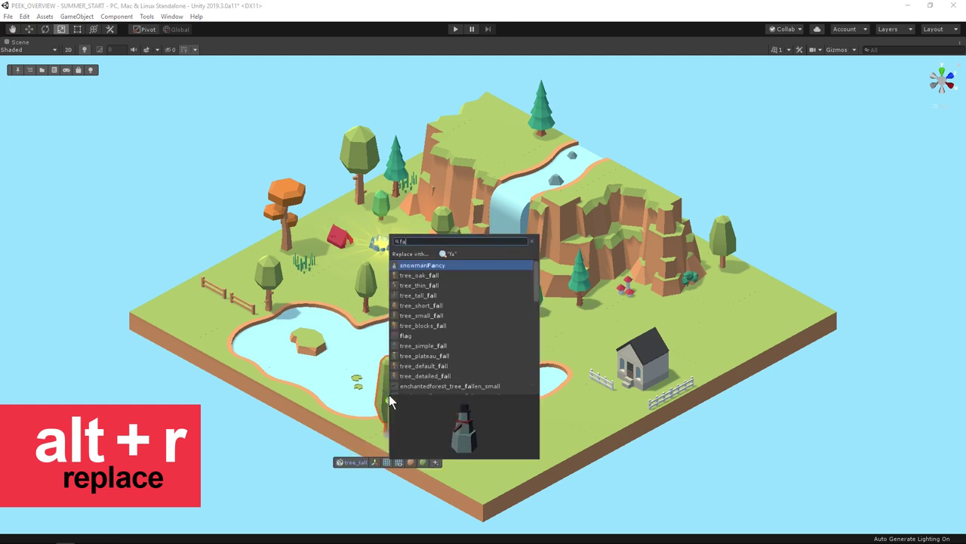
click(419, 295)
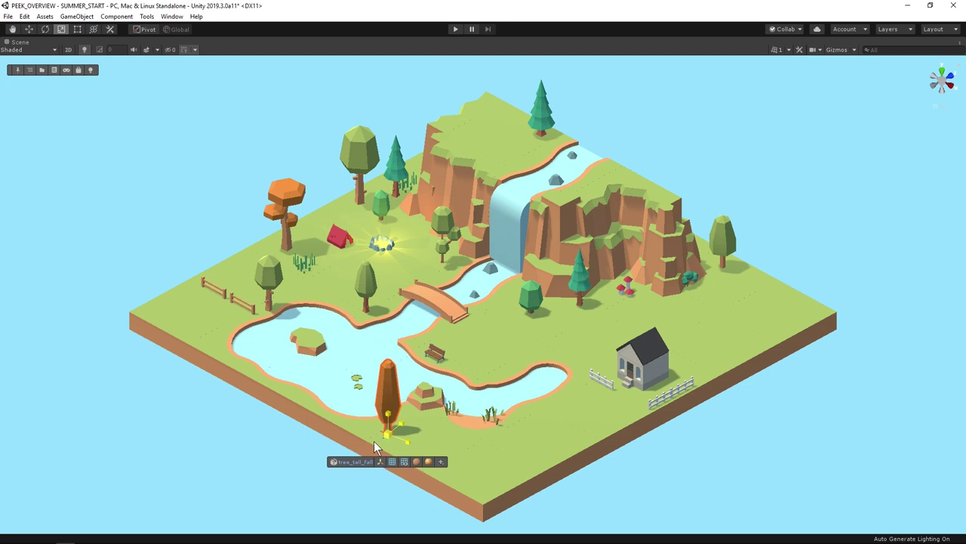
- Swap both small green trees near the waterfall for an autumn tree prefab
key(w)
click(532, 302)
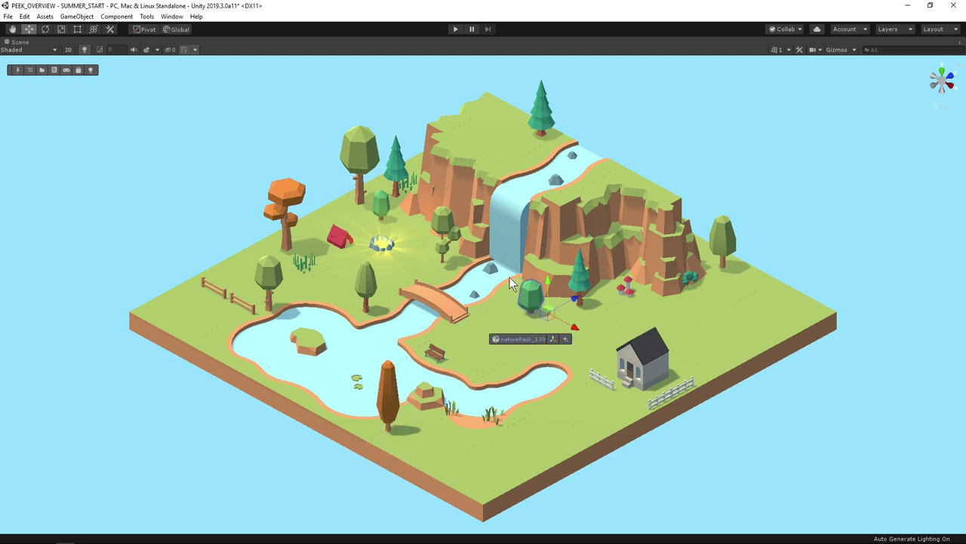
shift+click(384, 210)
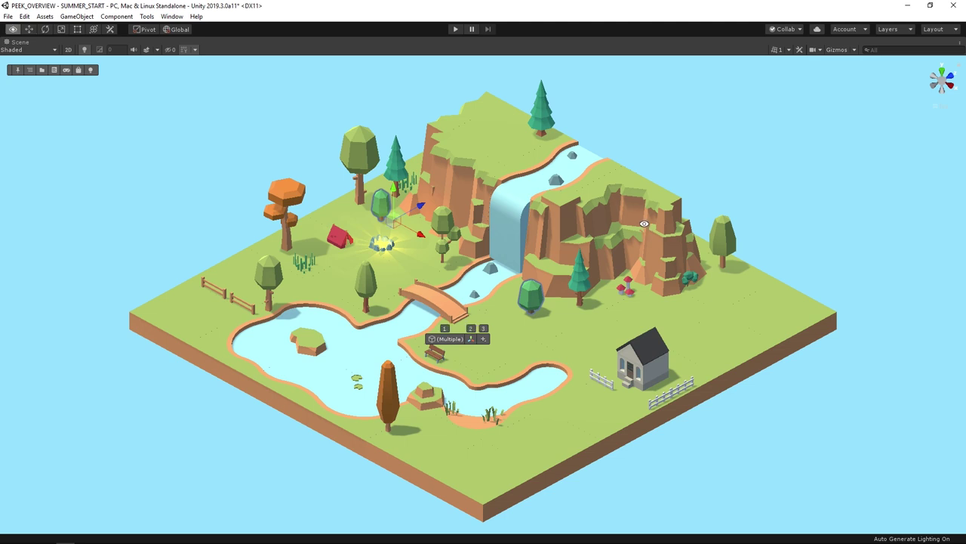
key(alt+r)
text(tree)
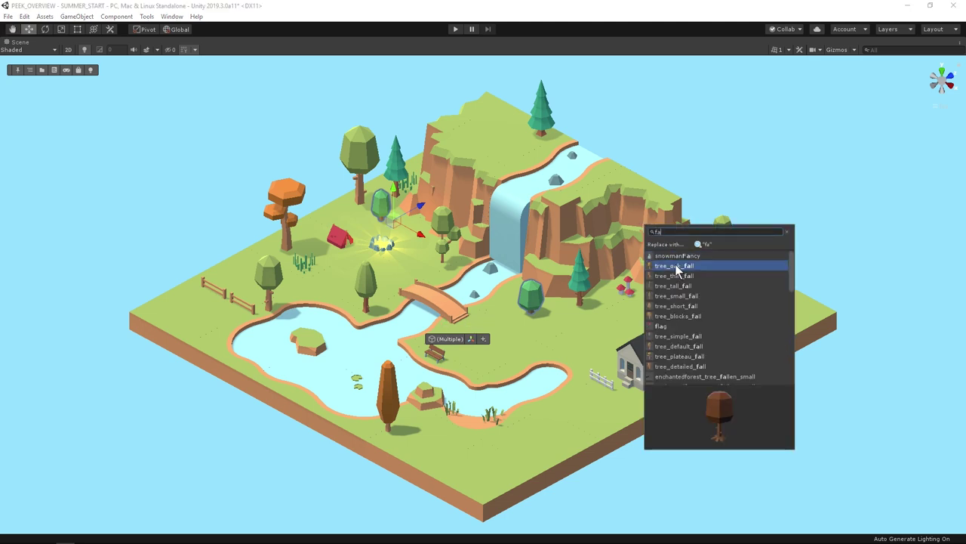
key(Escape)
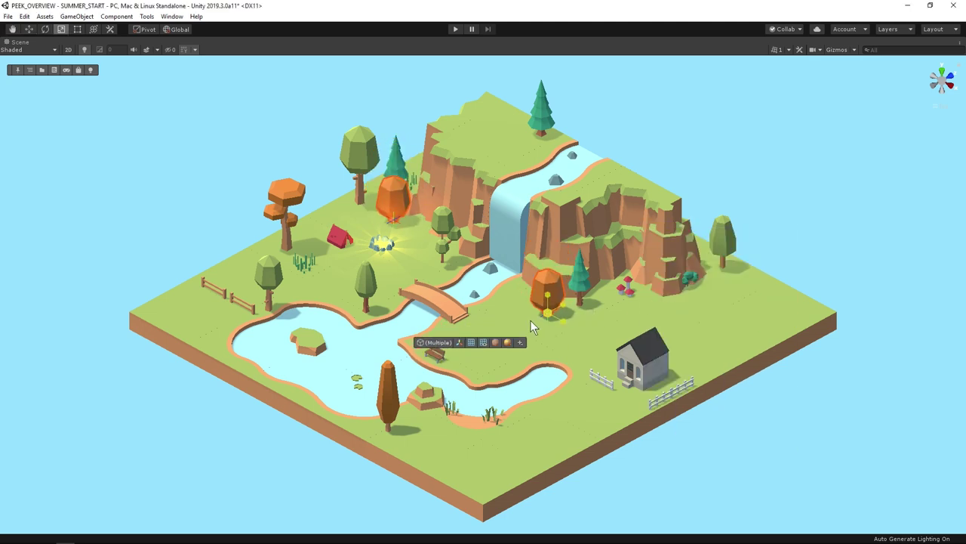
- Deactivate the orange tree_short_fall near the waterfall, then clear the selection
click(393, 207)
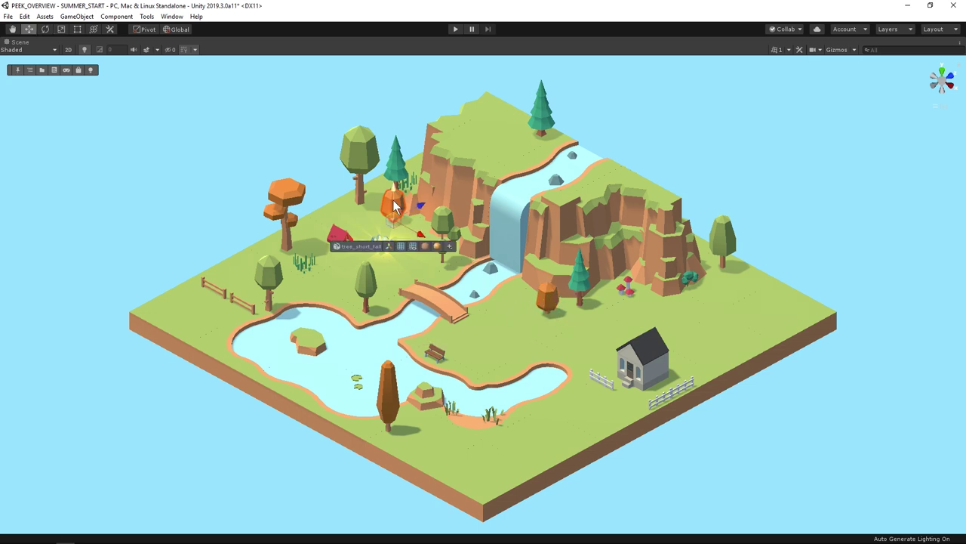
click(367, 249)
click(358, 261)
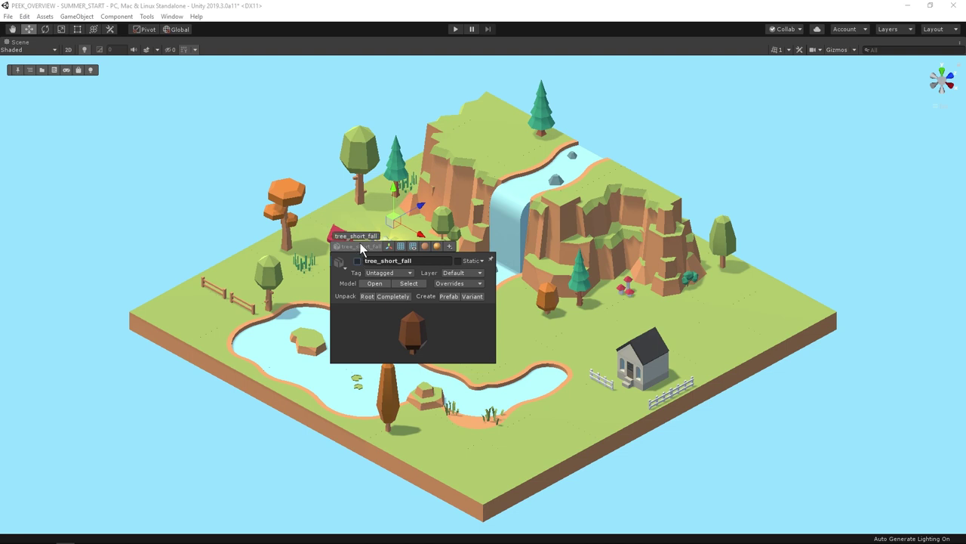
click(364, 217)
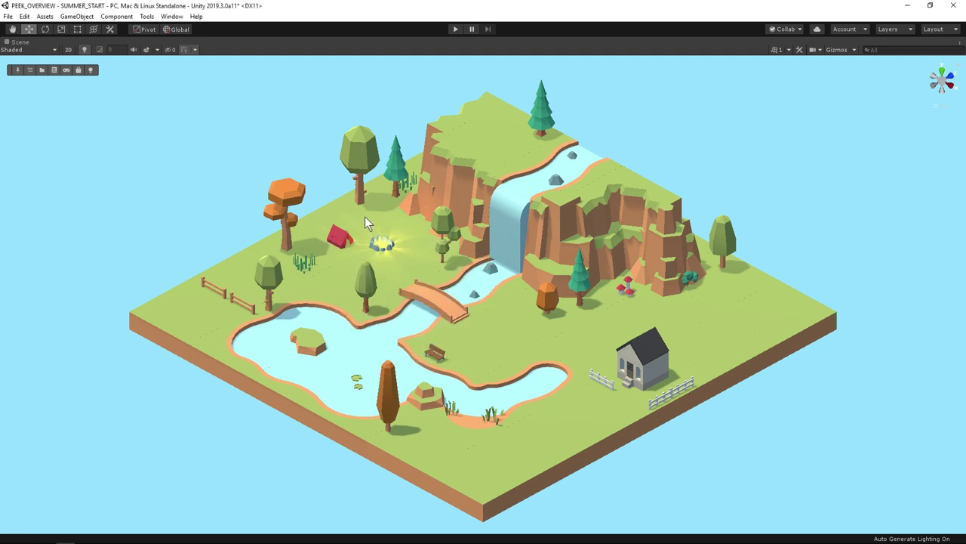
- Swap the ground_dirt tile before the cottage for the Road prefab, then select the neighbouring grass tile
click(579, 408)
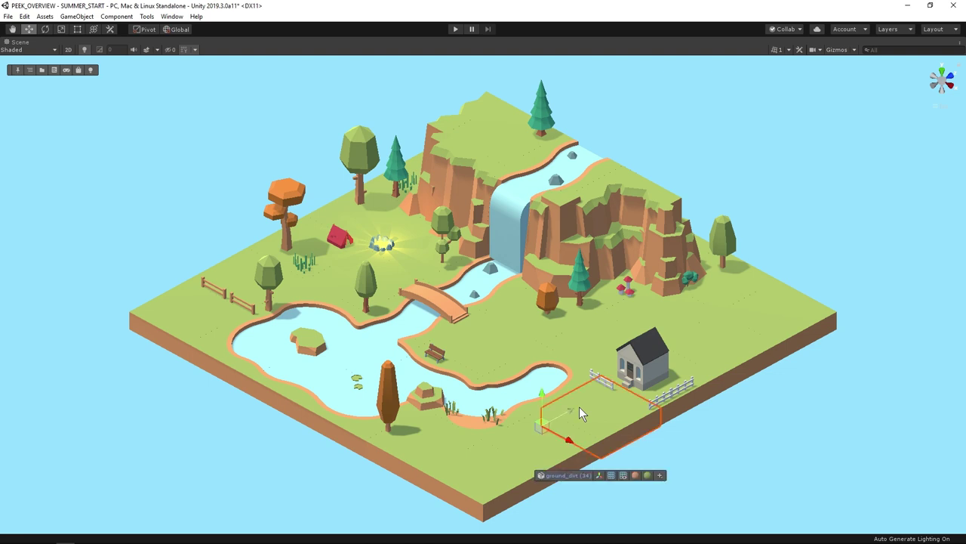
click(599, 475)
text(rd)
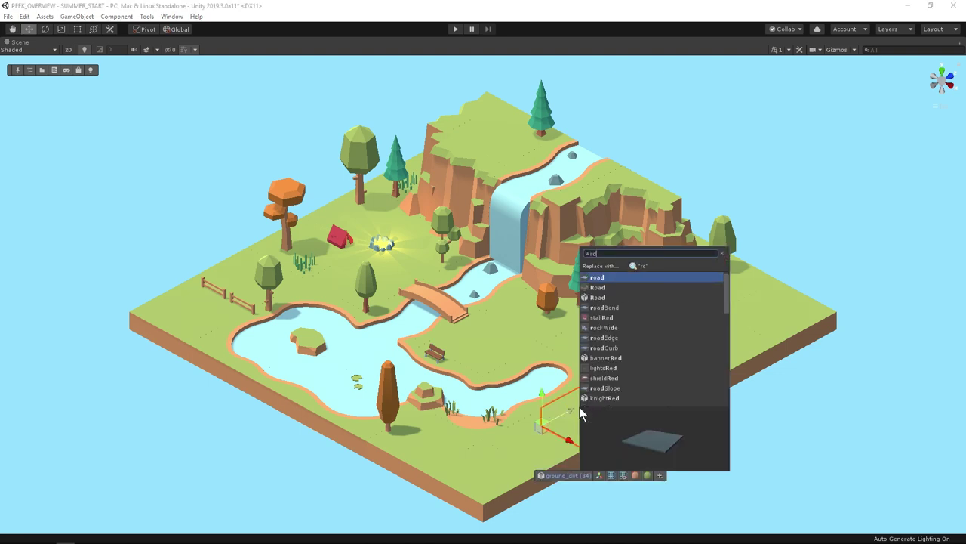
click(609, 289)
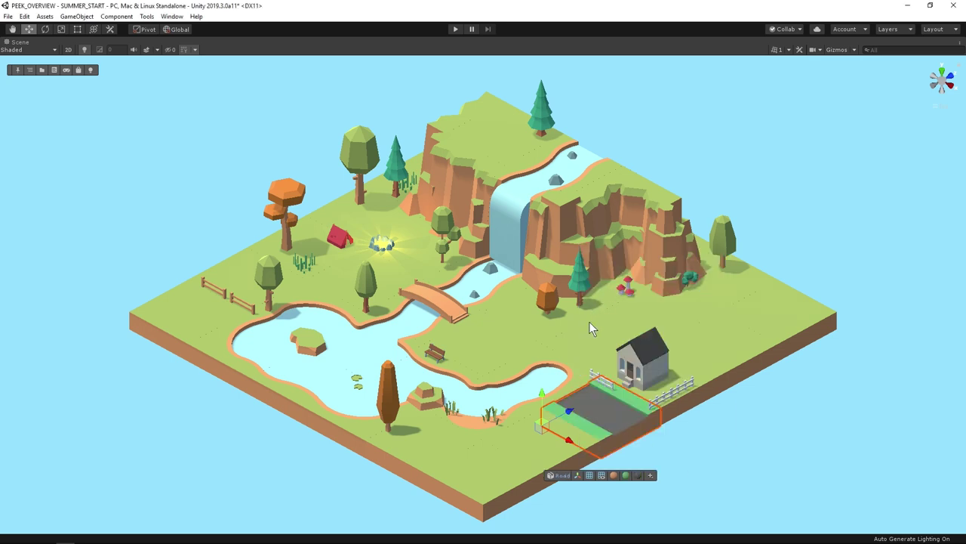
click(512, 442)
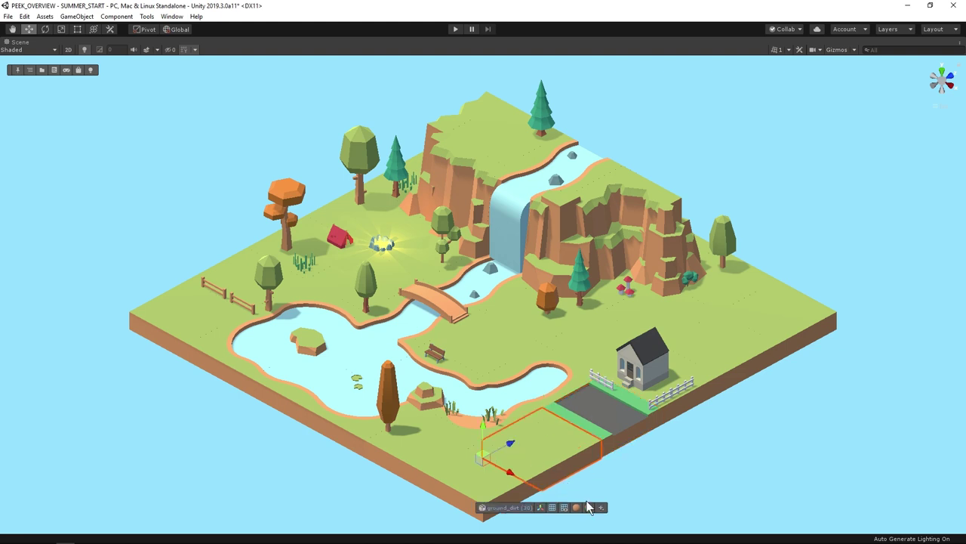
drag(588, 506, 596, 434)
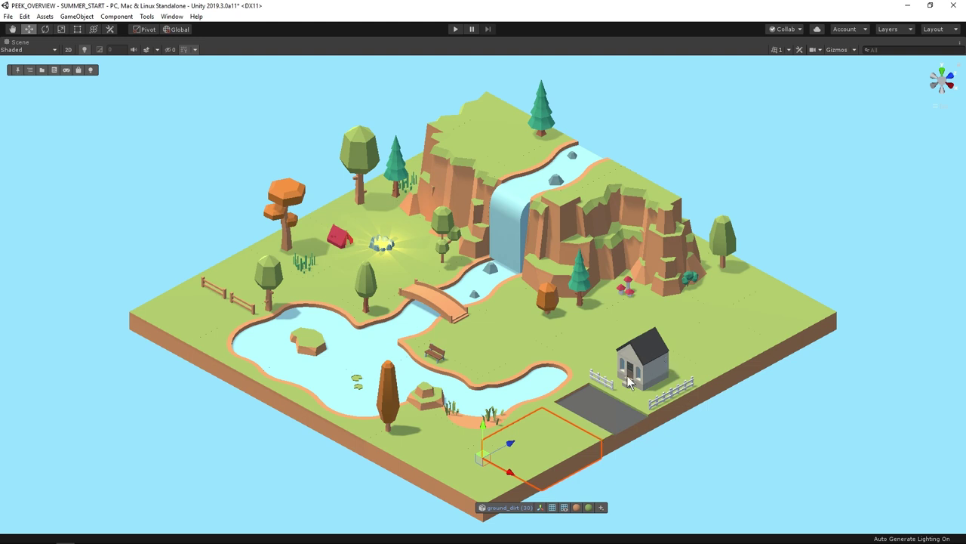
- Group the road tile, both fences and the house as HouseAndStreetPrefab and expand it in the Hierarchy
click(633, 397)
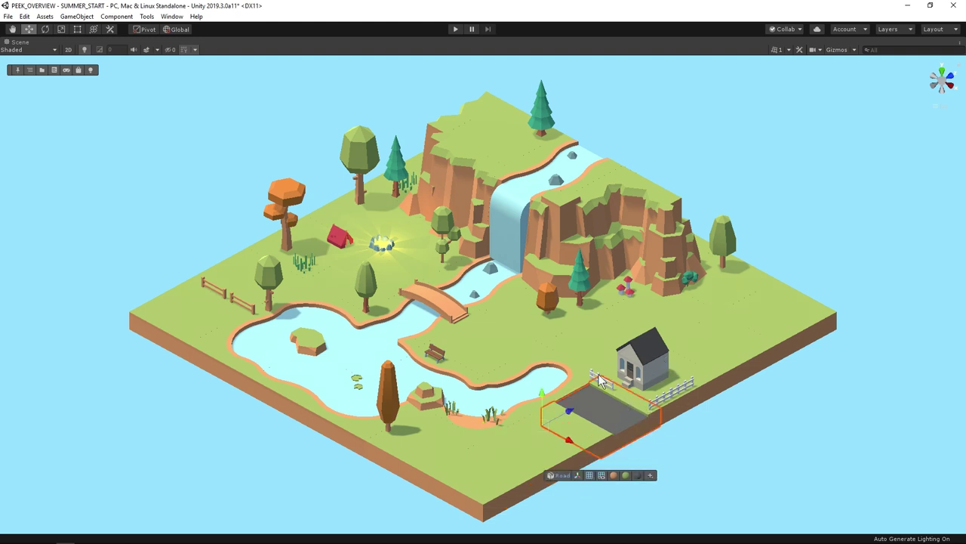
shift+click(602, 380)
shift+click(649, 362)
shift+click(669, 388)
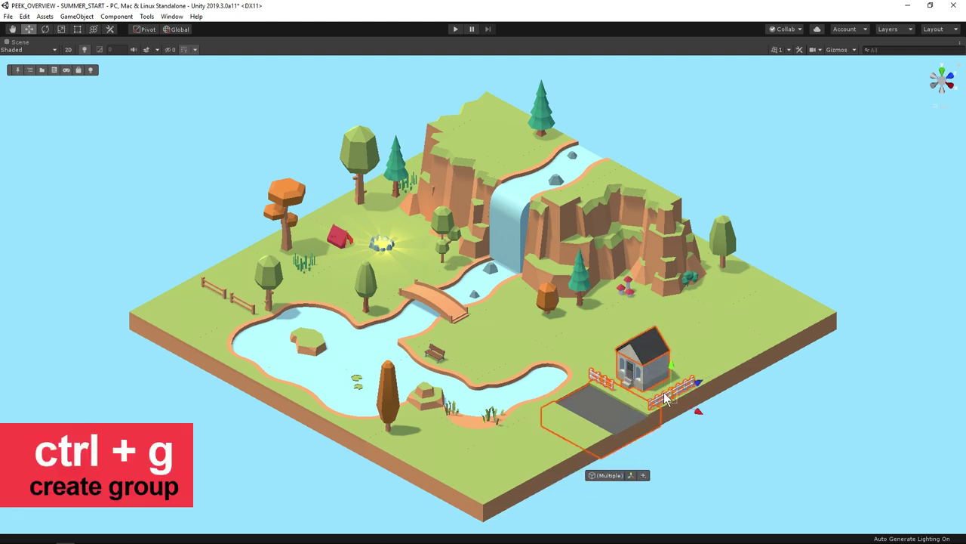
key(ctrl+g)
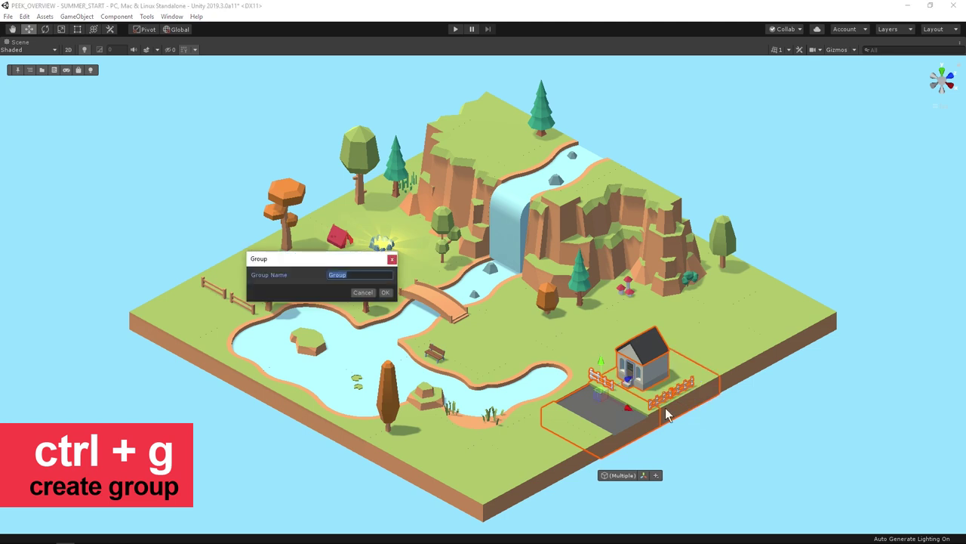
text(HouseAndStreetPre)
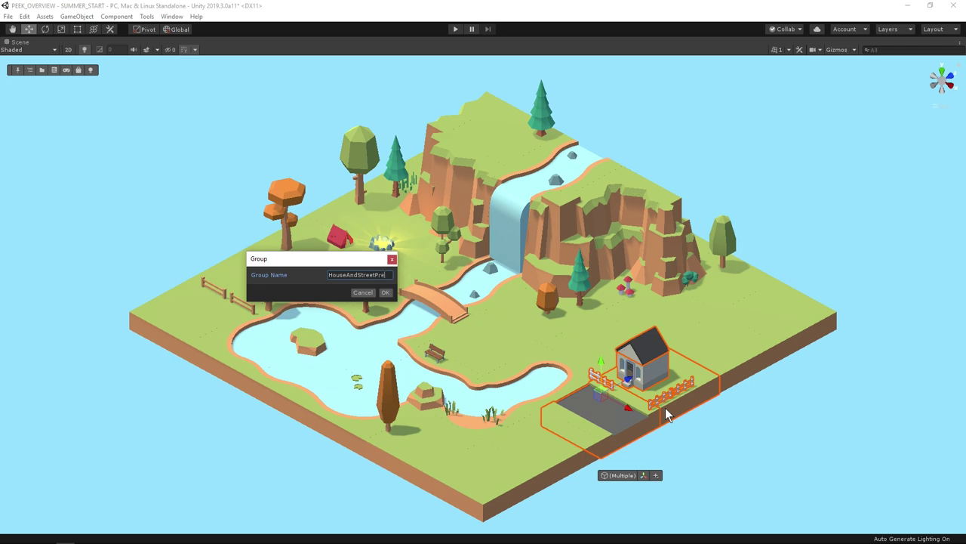
key(Return)
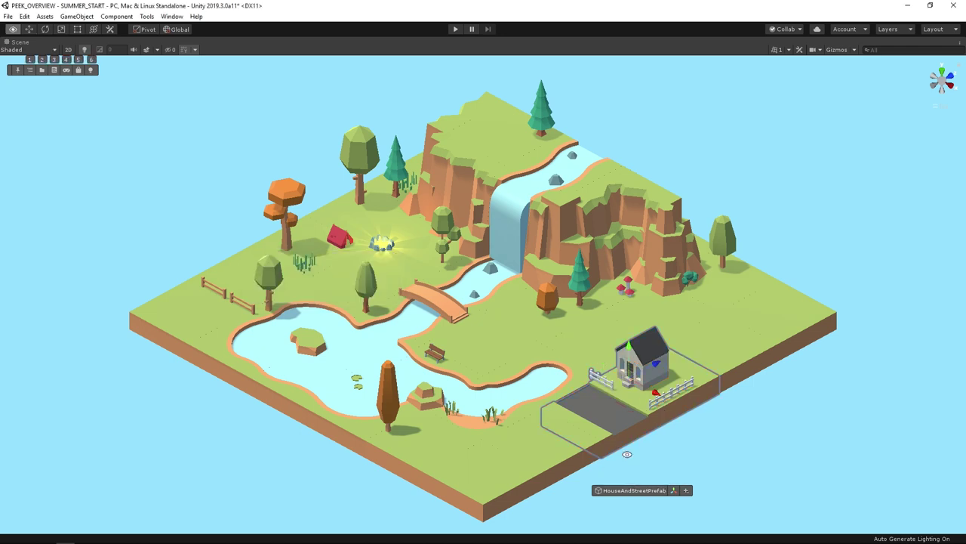
key(ctrl+4)
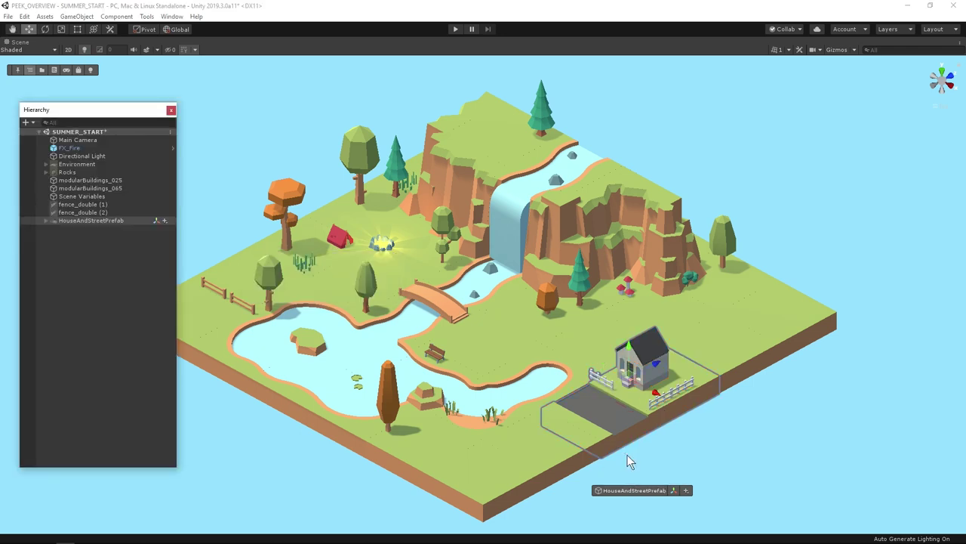
click(46, 221)
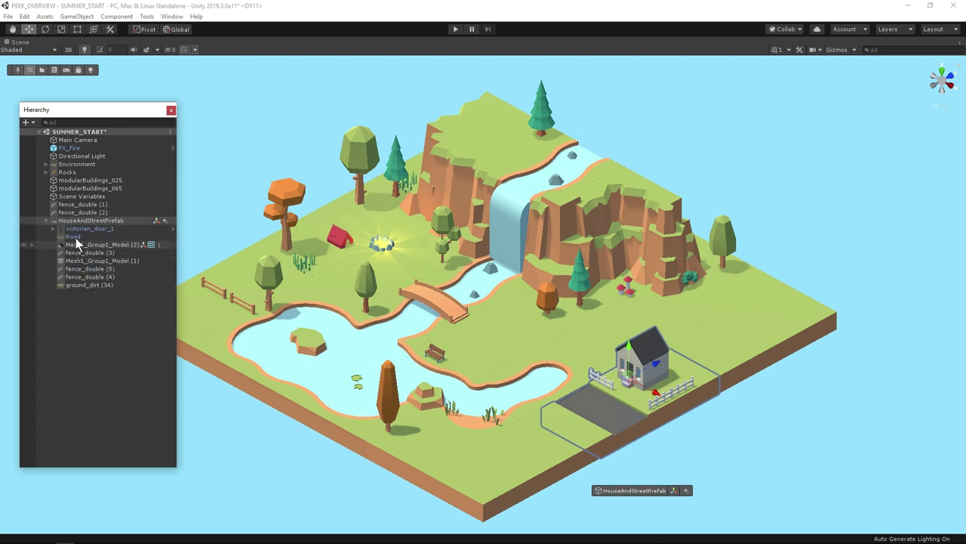
- Save HouseAndStreetPrefab as a prefab in _Prefabs and drag out house copies along the street
click(171, 111)
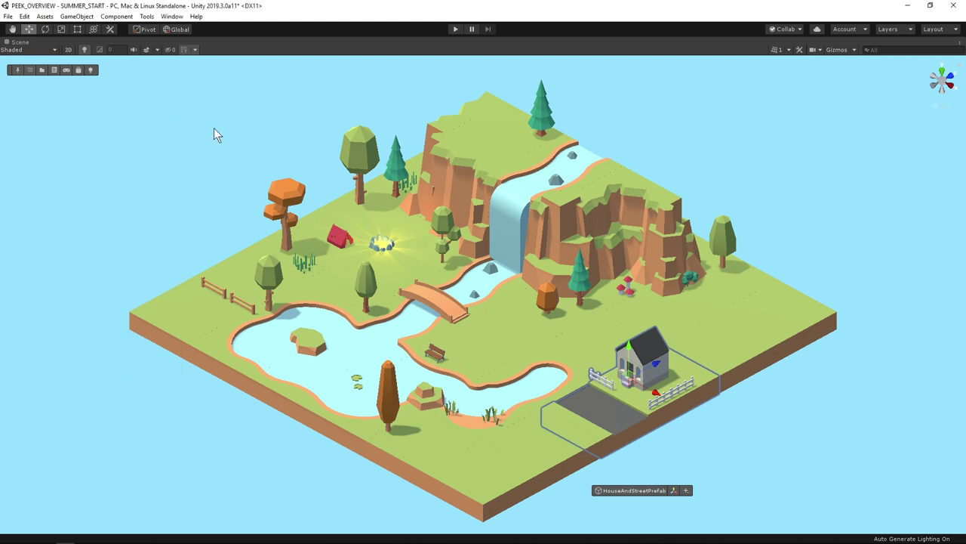
click(632, 488)
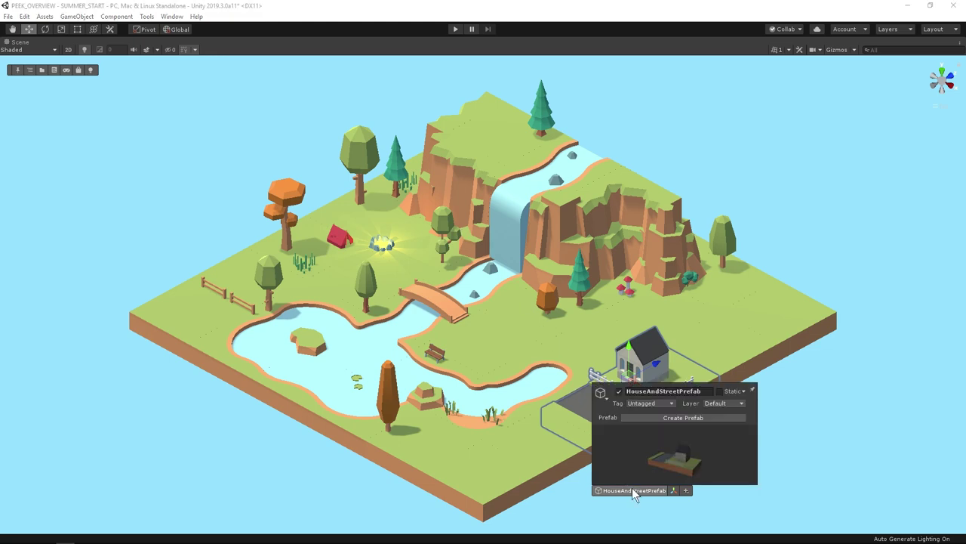
click(655, 417)
double_click(199, 112)
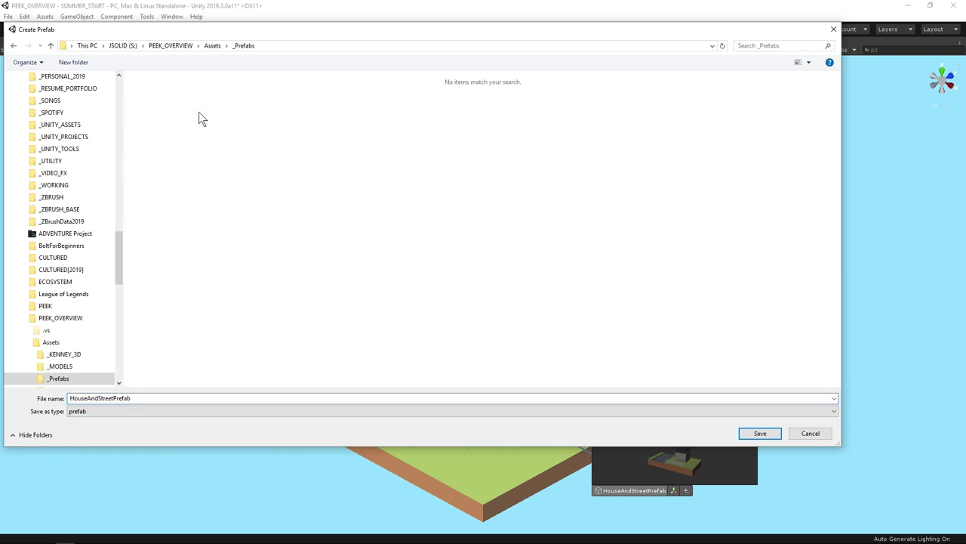
click(759, 435)
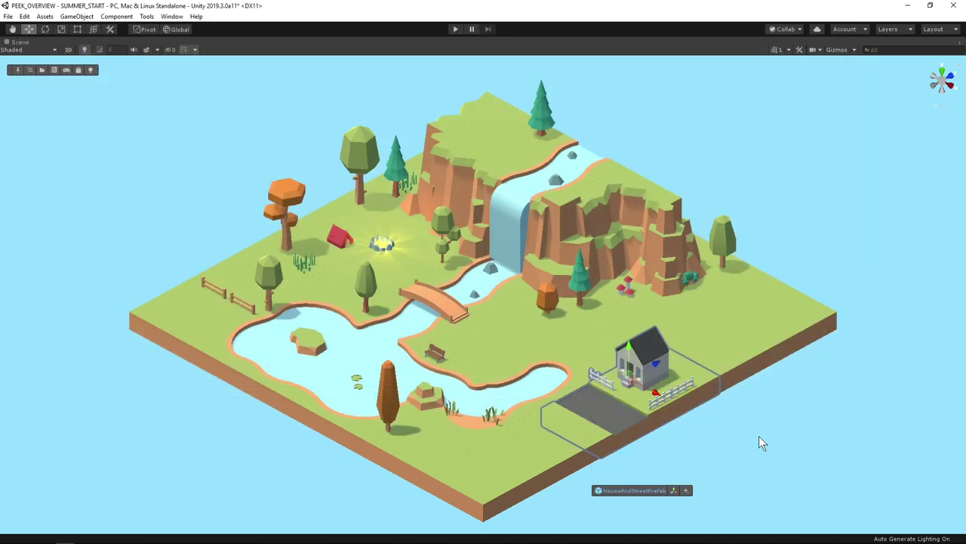
mouse_move(668, 401)
mouse_down()
mouse_move(763, 438)
mouse_move(838, 492)
mouse_move(831, 494)
mouse_move(891, 522)
mouse_up()
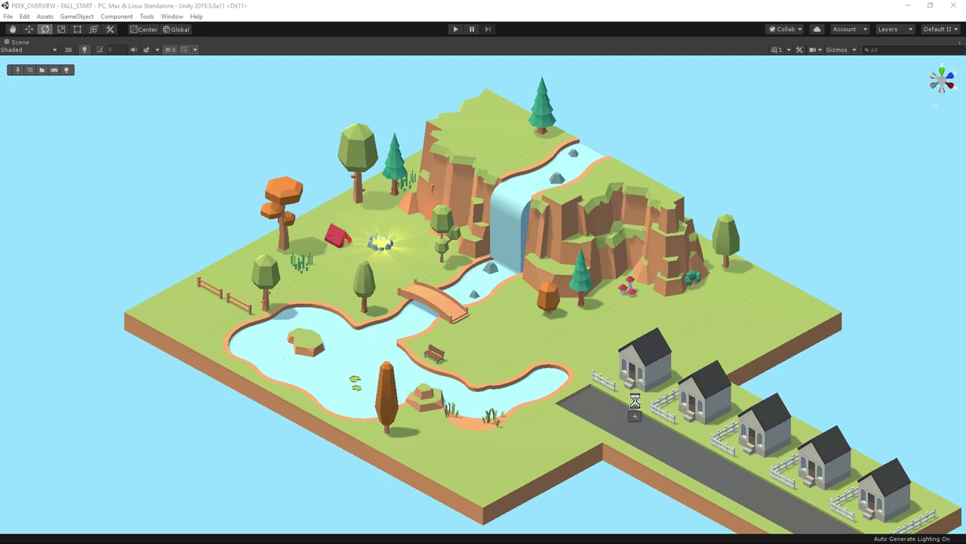
- Add a Mailbox to the scene through Peek's Create popup by searching 'mail'
right_click(638, 409)
text(mail)
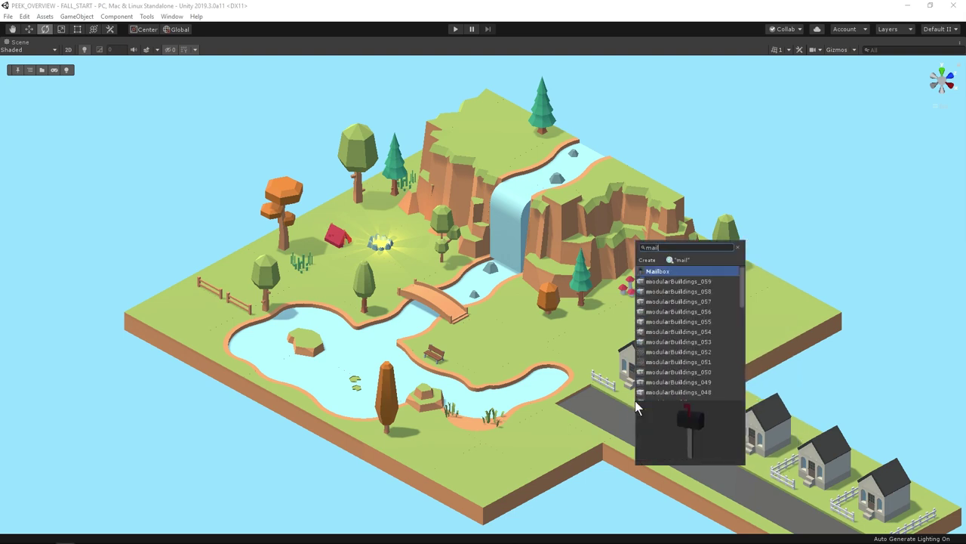
click(663, 270)
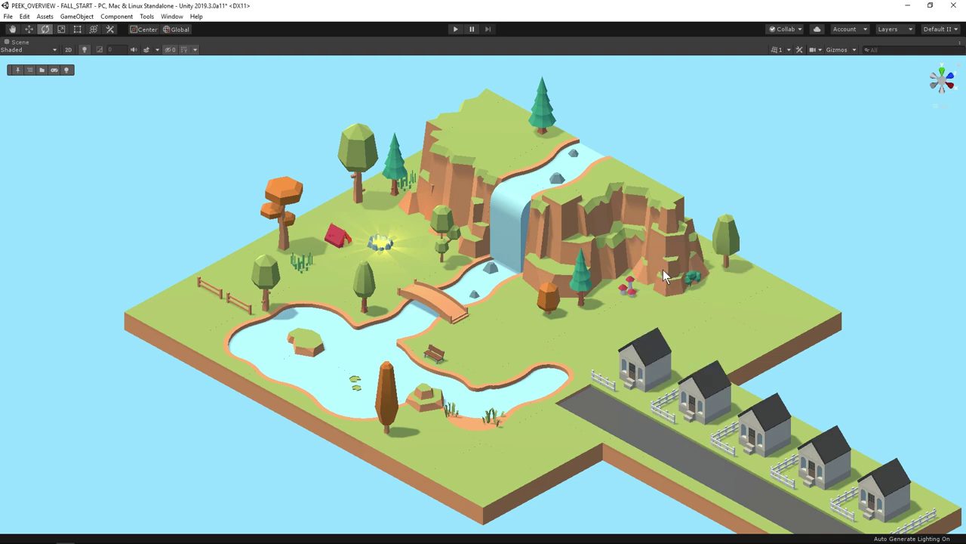
- Move and rotate the Mailbox beside the first house's fence, then select its parent house prefab
key(w)
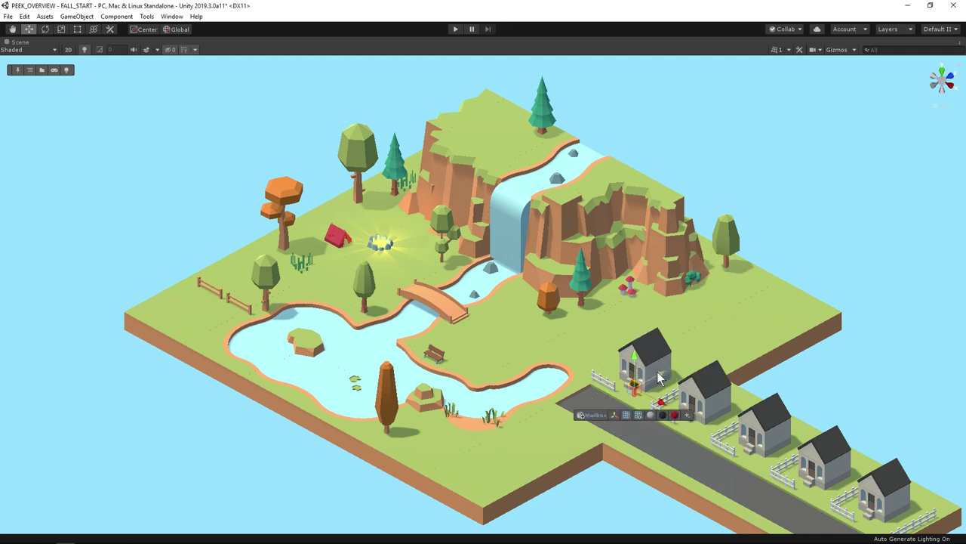
drag(665, 405, 664, 476)
key(e)
key(space)
key(w)
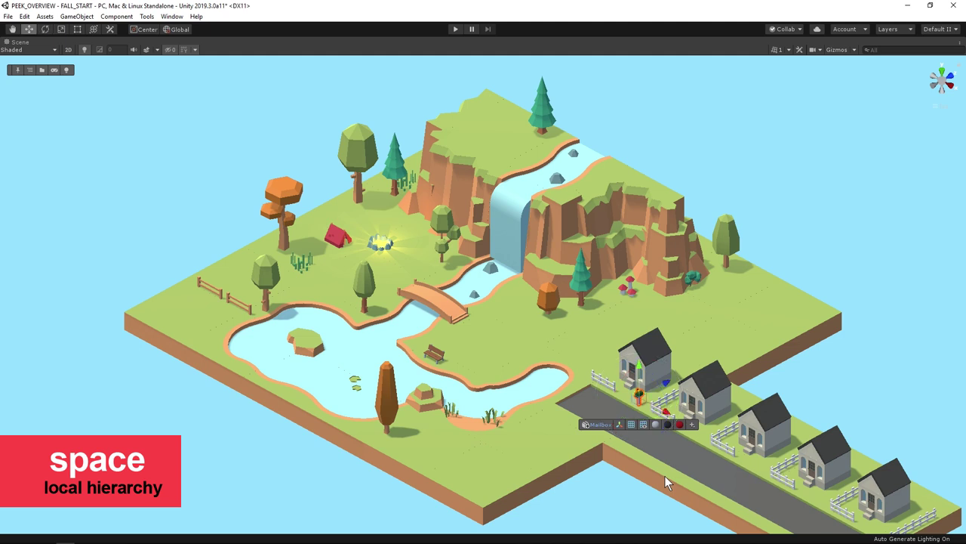
key(space)
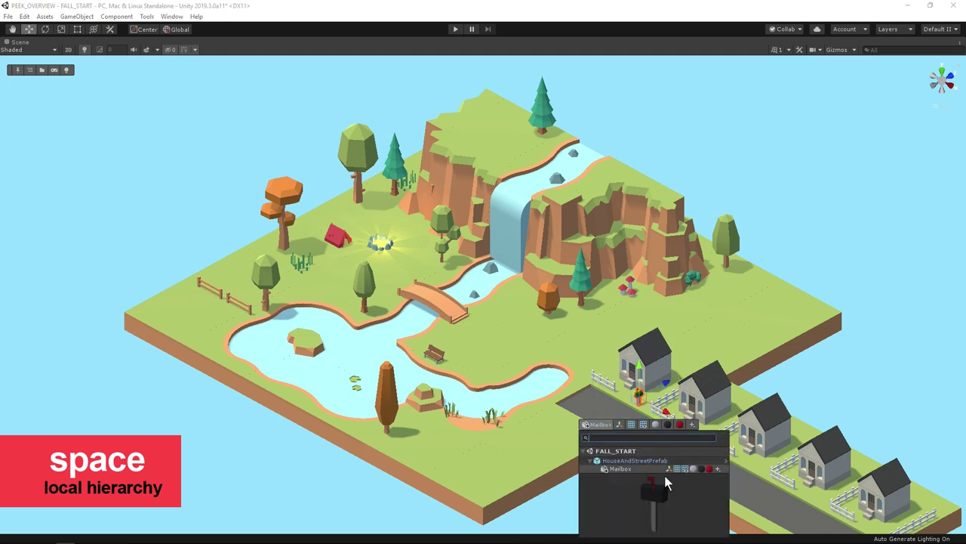
click(627, 461)
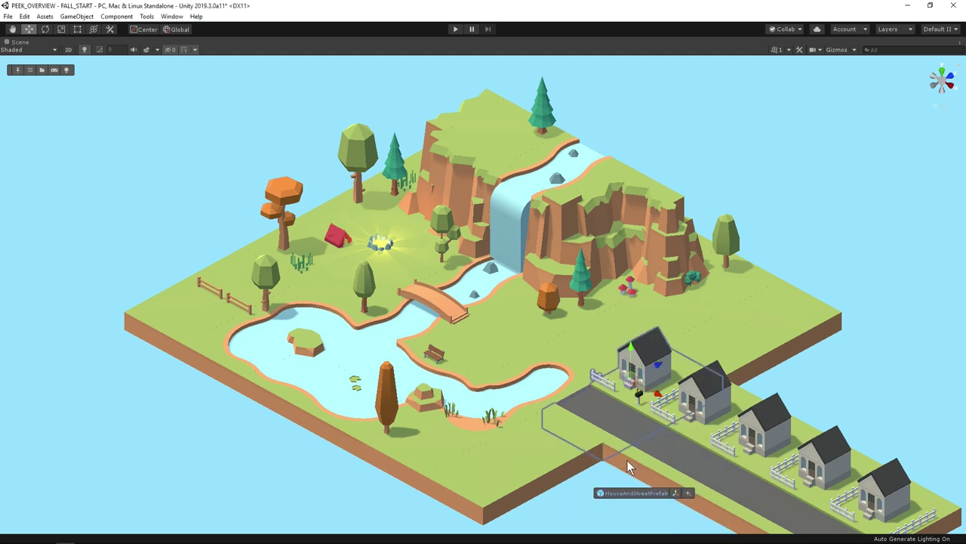
- Apply All overrides on HouseAndStreetPrefab so all five houses get the Mailbox, then deselect
click(626, 462)
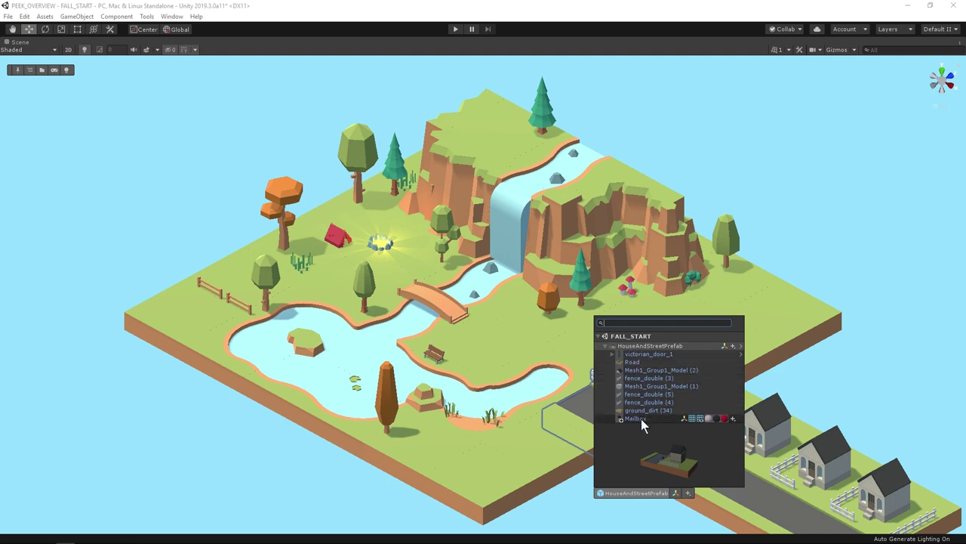
click(628, 493)
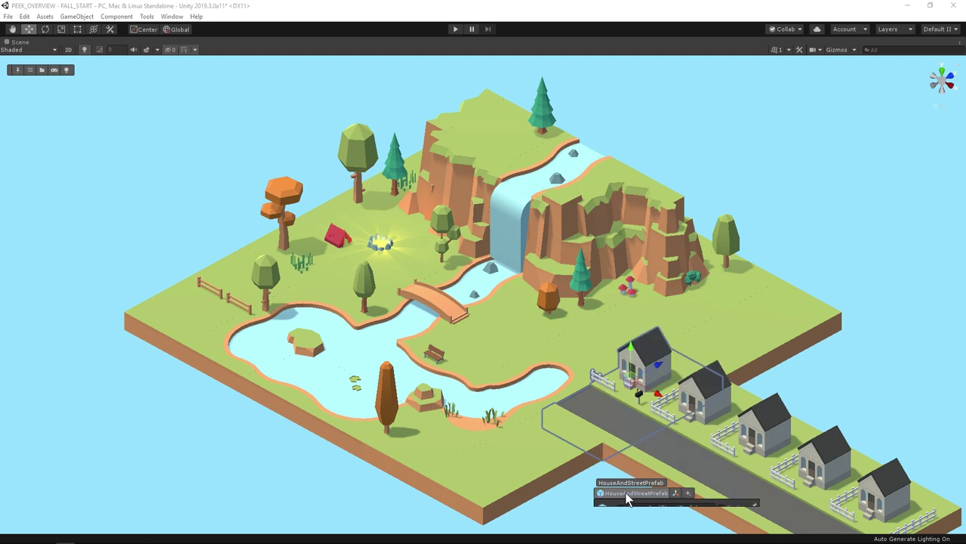
mouse_move(644, 495)
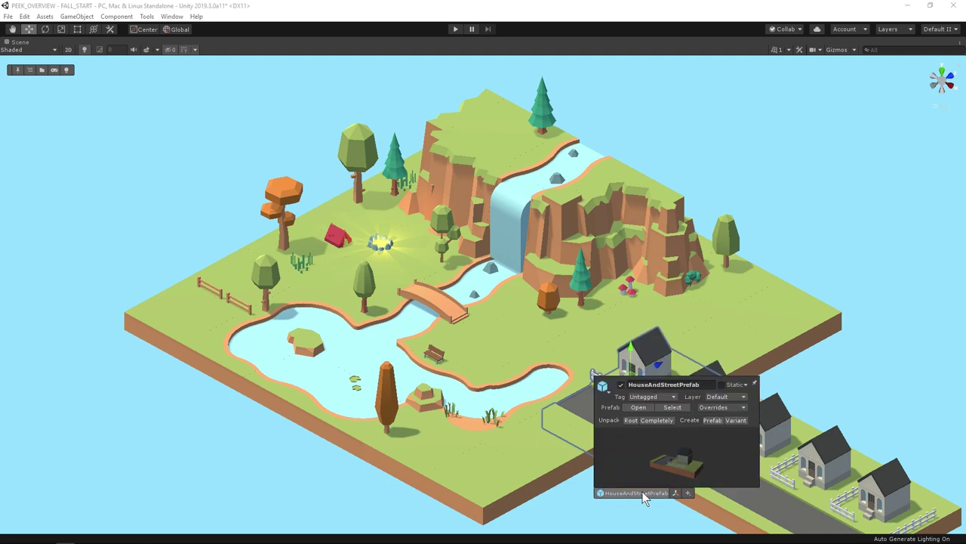
click(717, 410)
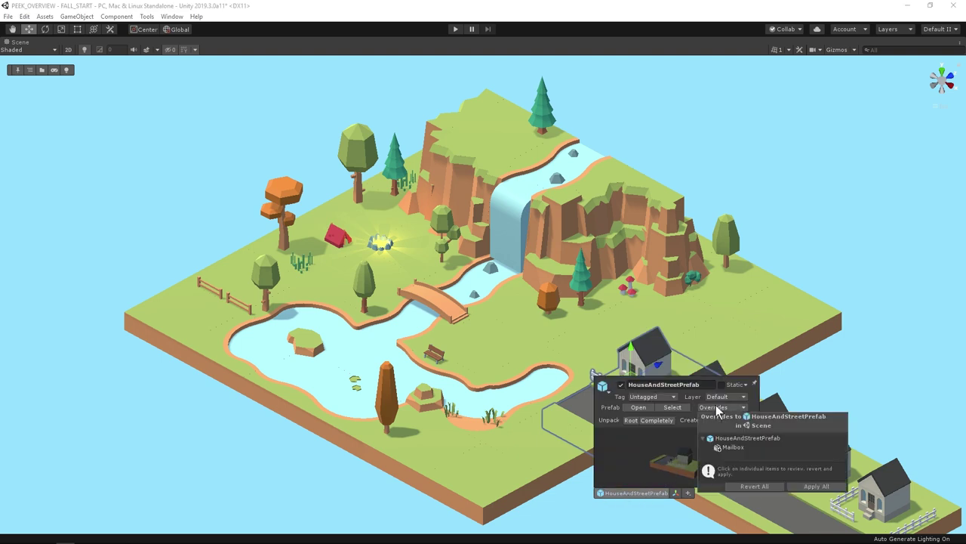
click(803, 487)
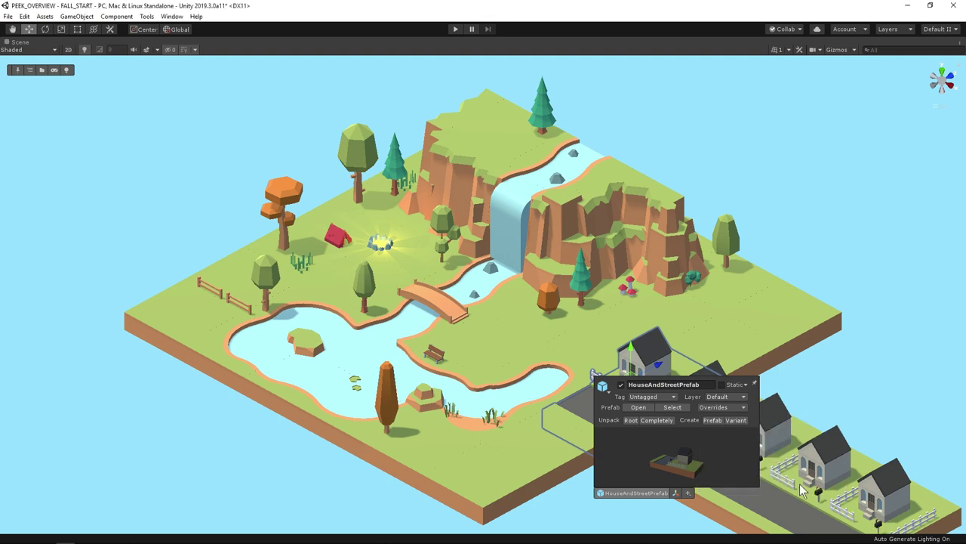
click(654, 503)
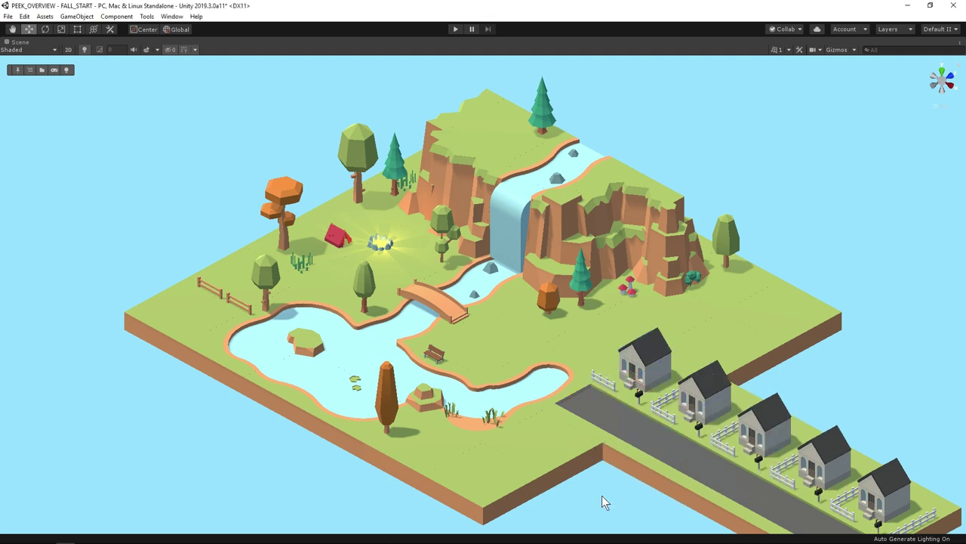
- Restore the full editor layout and close the Inspector tab
key(shift+space)
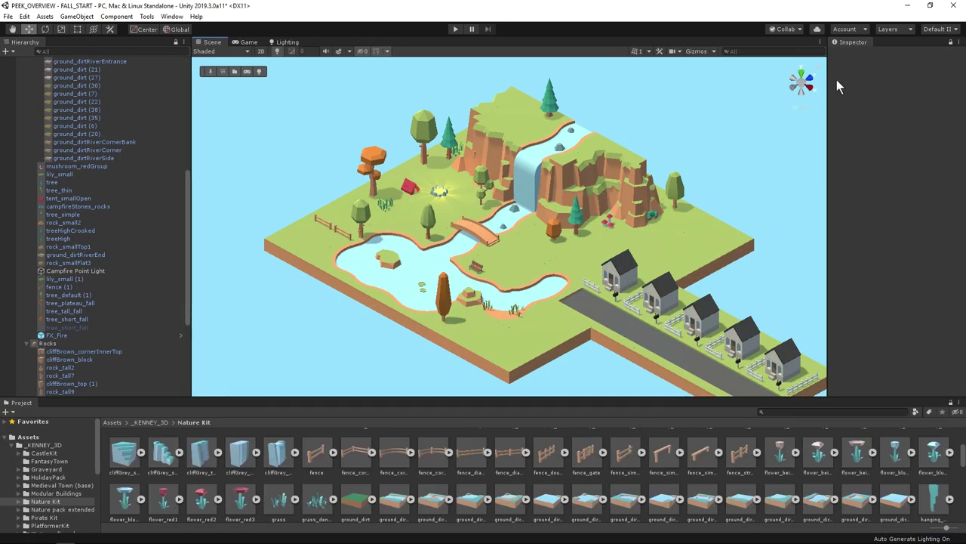
right_click(848, 43)
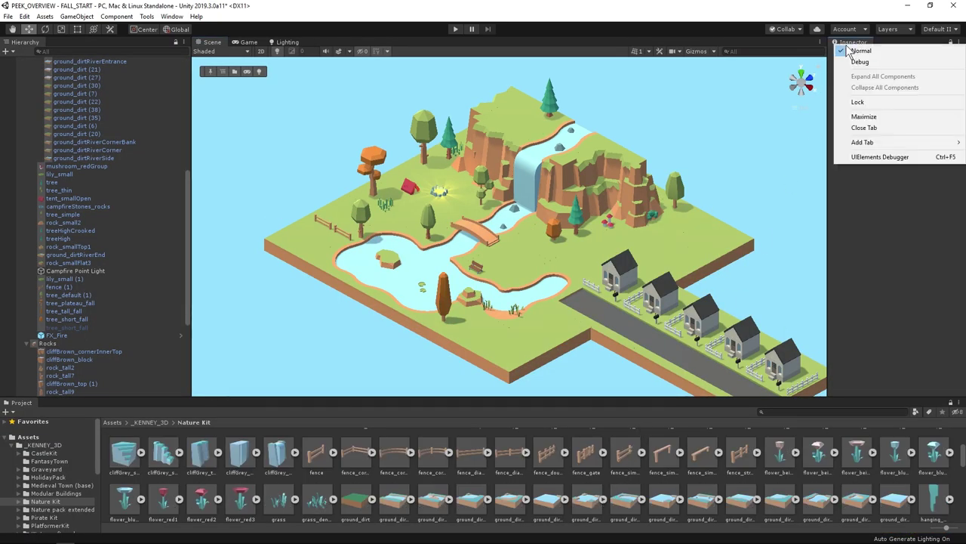
click(863, 127)
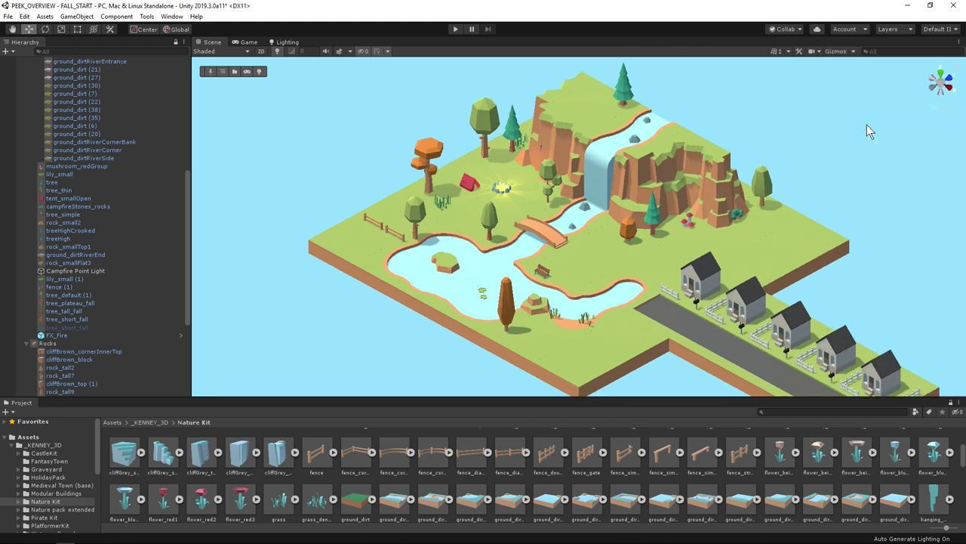
- Scroll the Nature Kit assets in the Project grid down to the rock models
click(517, 446)
scroll(517, 449, down, 5)
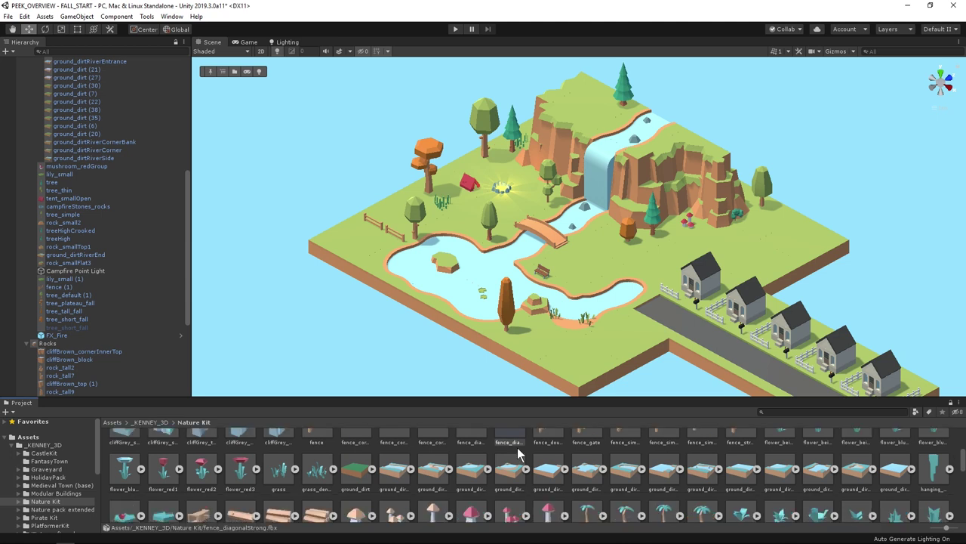
scroll(517, 450, down, 1)
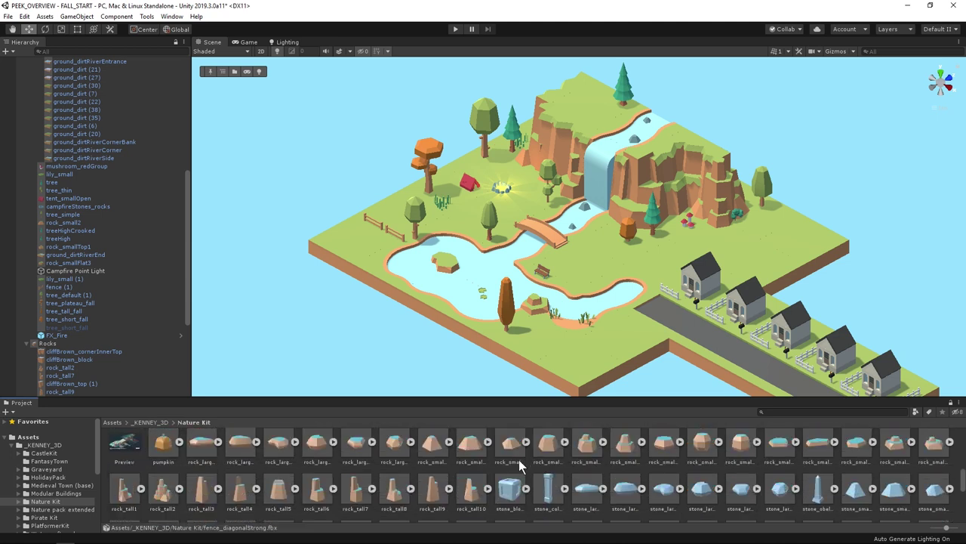
- Drag a pumpkin asset into the scene, then delete it again
drag(163, 444, 627, 344)
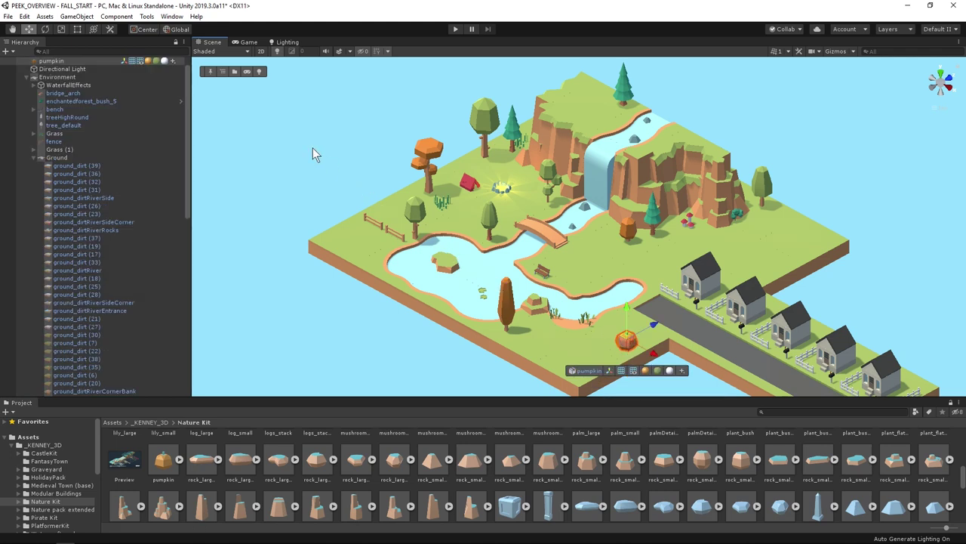
mouse_move(124, 65)
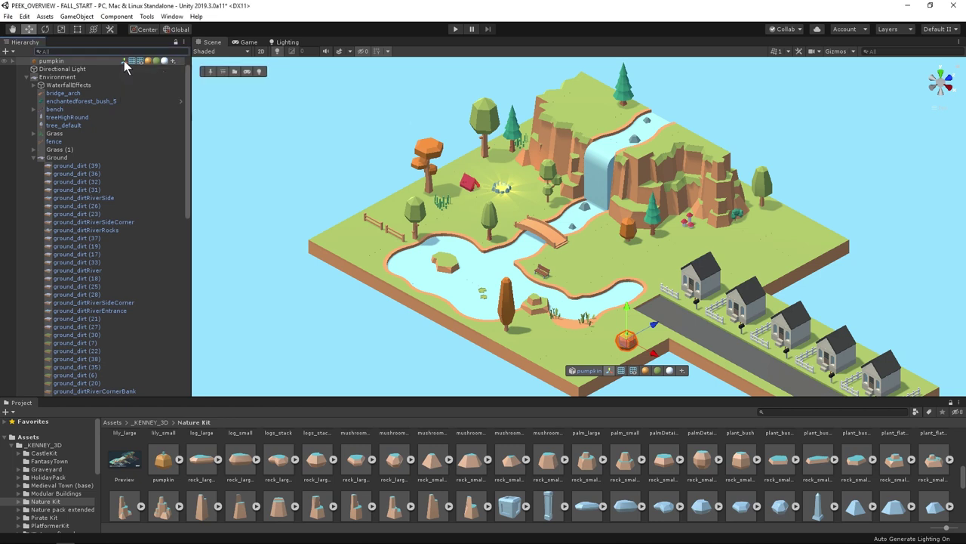
scroll(189, 76, up, 1)
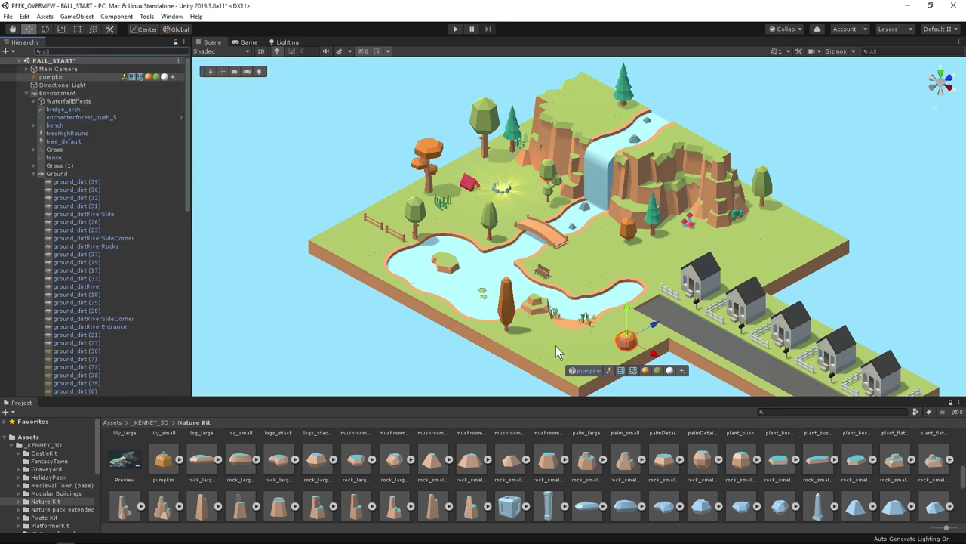
key(Delete)
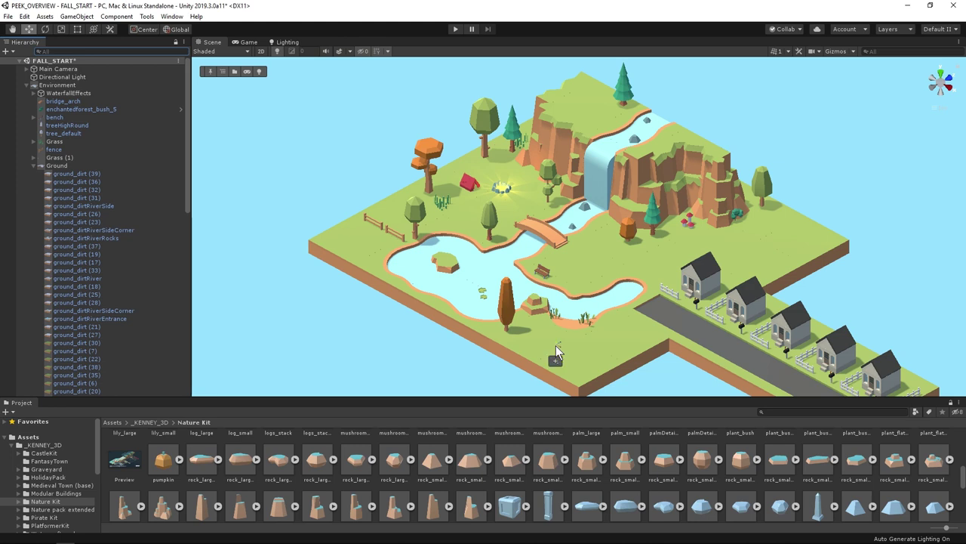
- Create a pumpkin beside the first house via Peek's Create popup ('pumk') and position it
right_click(681, 301)
text(pumk)
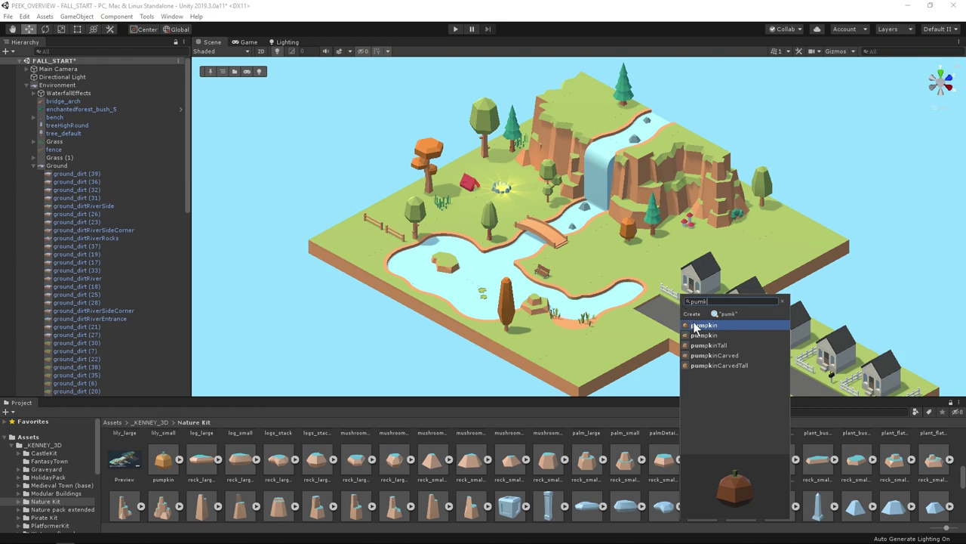
click(693, 323)
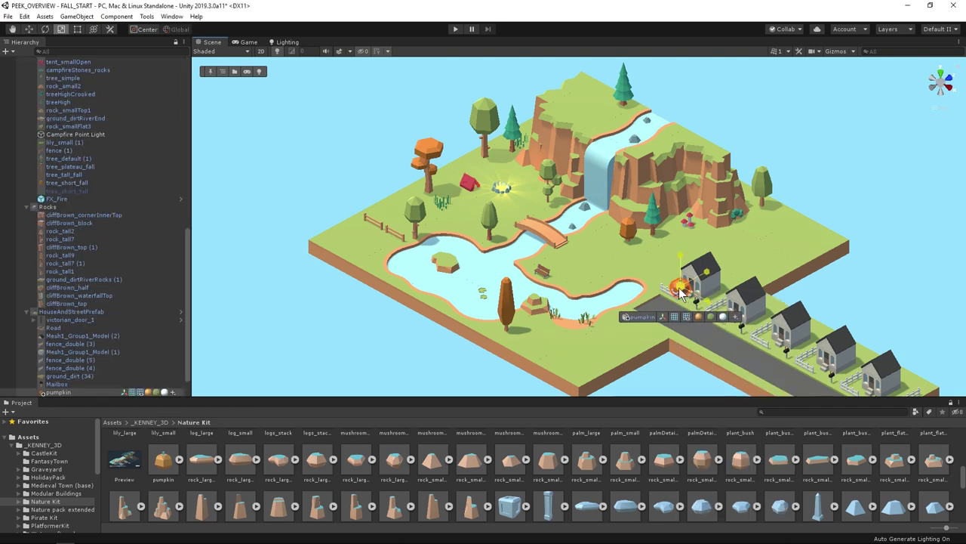
drag(679, 265, 676, 262)
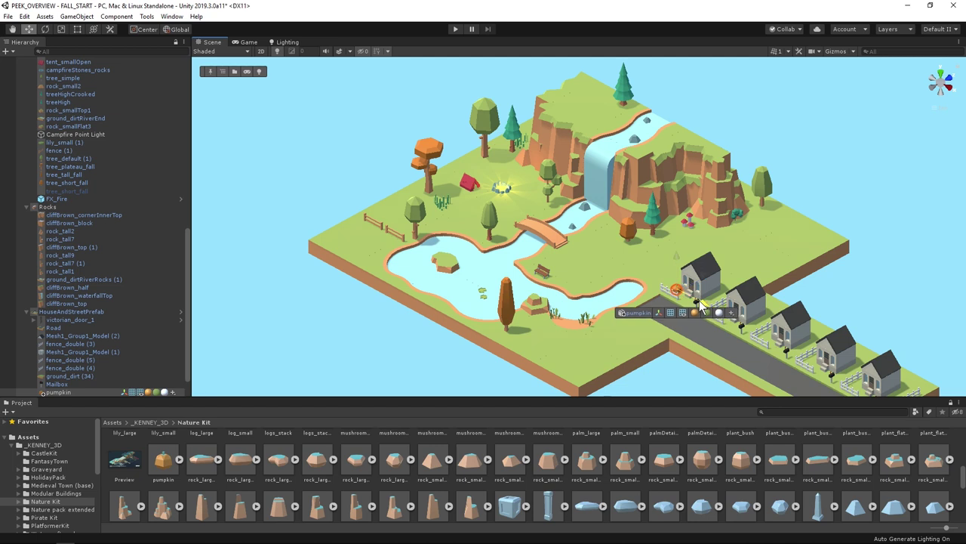
click(456, 387)
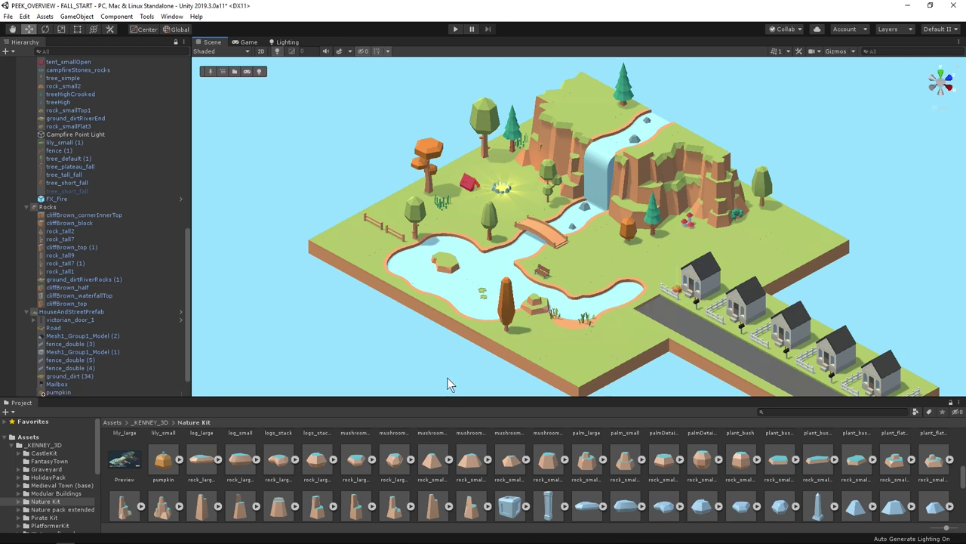
scroll(76, 364, down, 2)
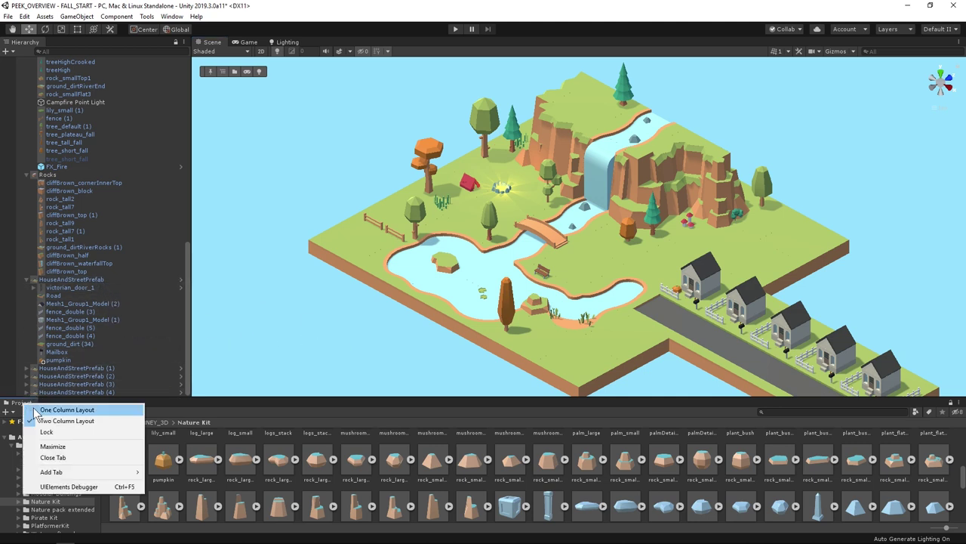
- Set the natureKit-leavesGreen material's Albedo colour to pure white (FFFFFF)
click(121, 457)
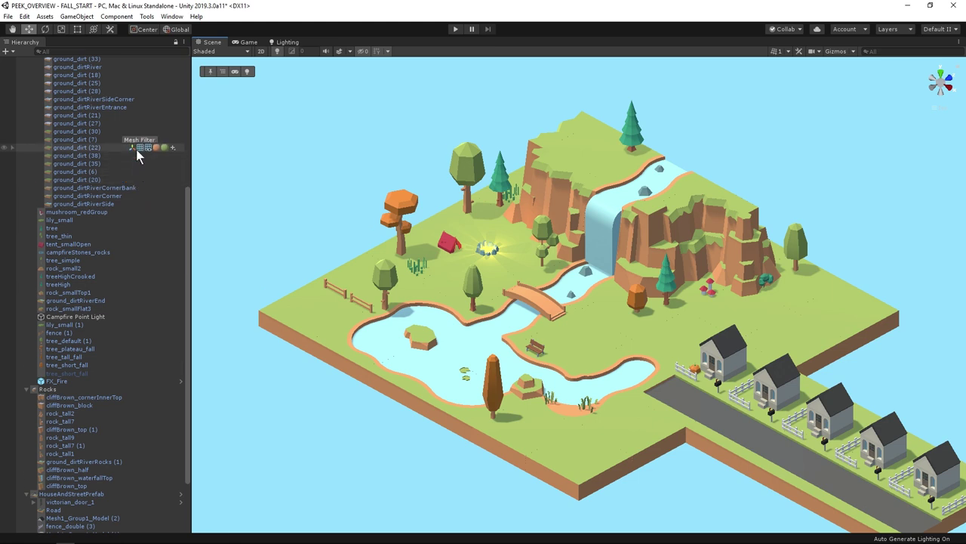
click(165, 156)
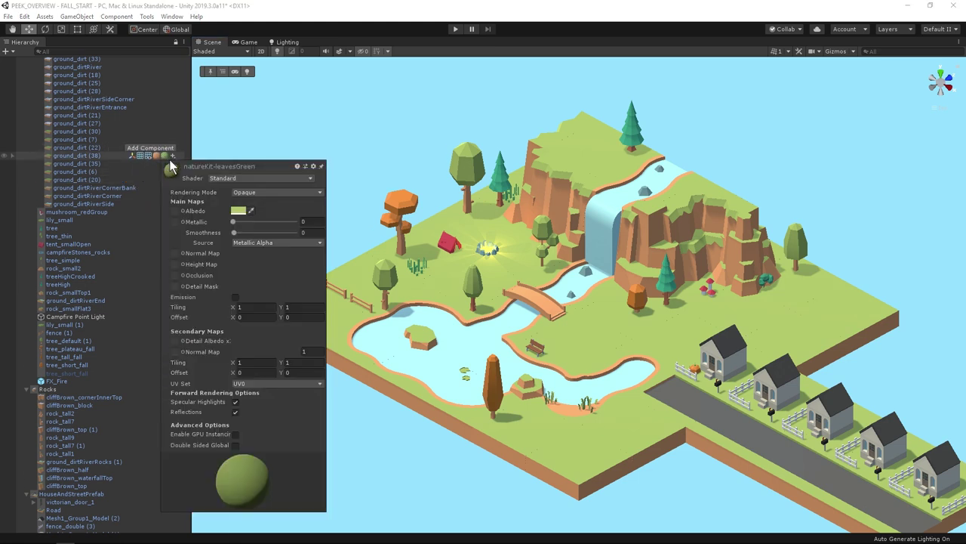
click(239, 211)
click(341, 265)
drag(342, 266, 338, 261)
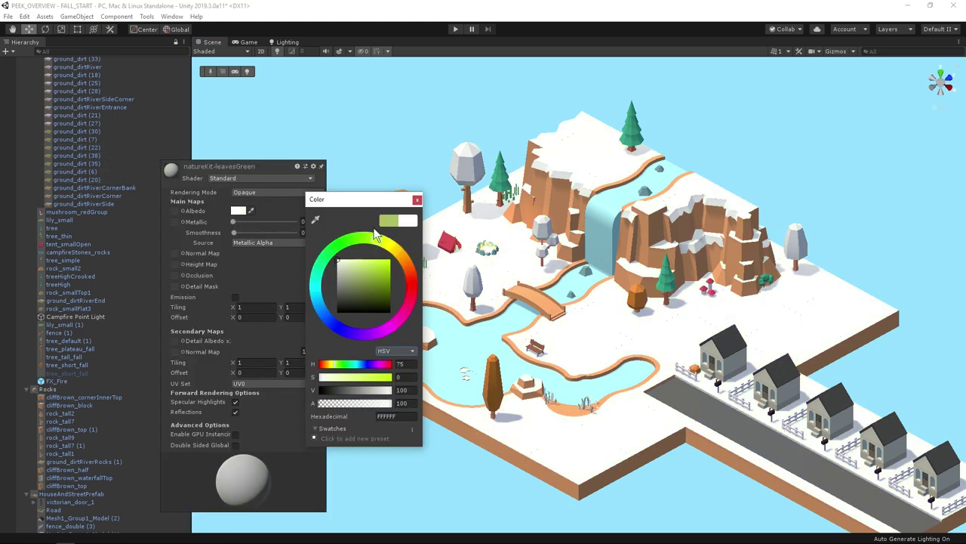
click(416, 200)
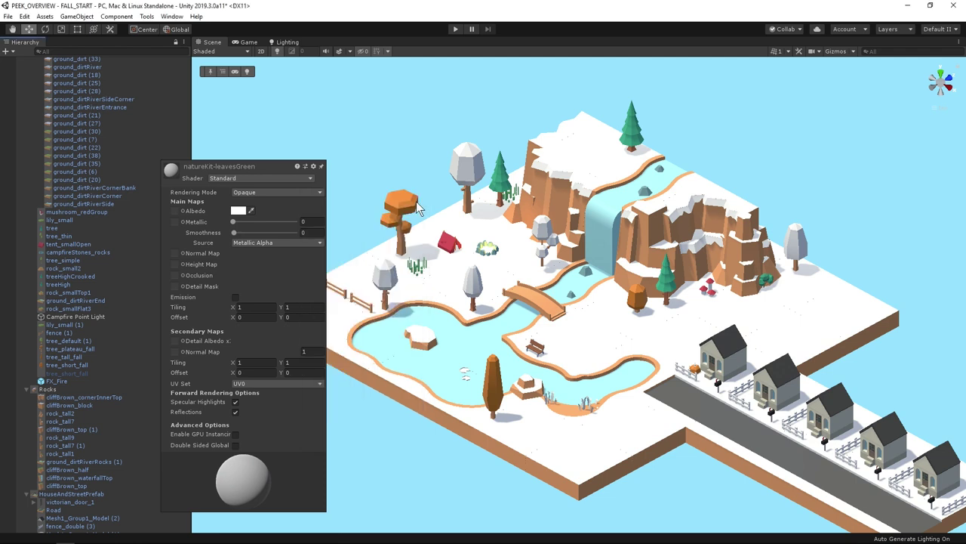
- Select the three fall trees in the Hierarchy and bring up their action list
click(112, 258)
scroll(112, 314, down, 3)
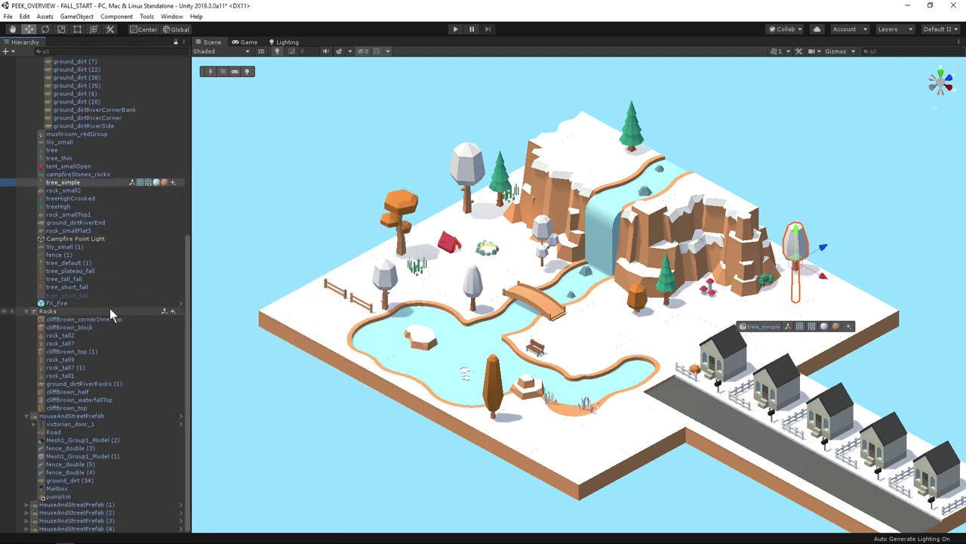
click(102, 281)
ctrl+click(97, 269)
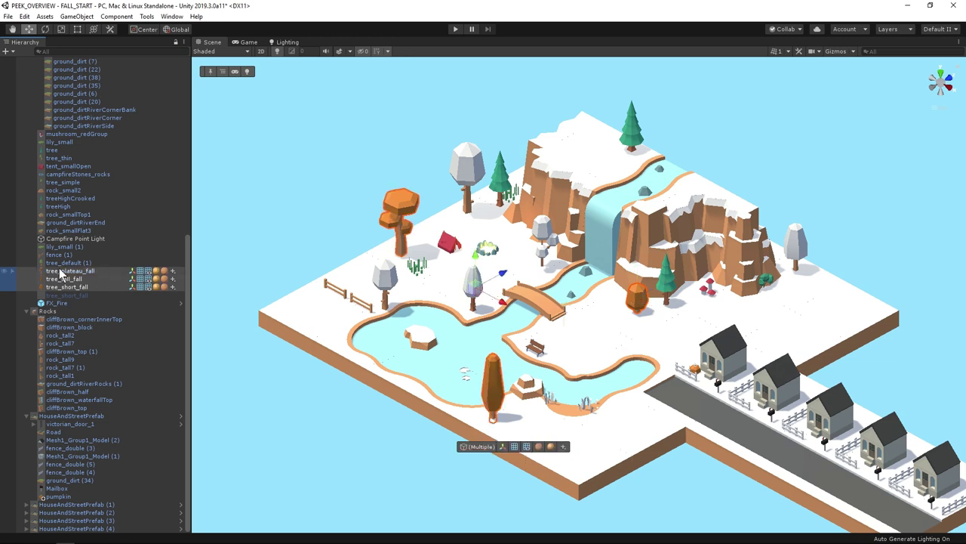
right_drag(97, 269, 40, 275)
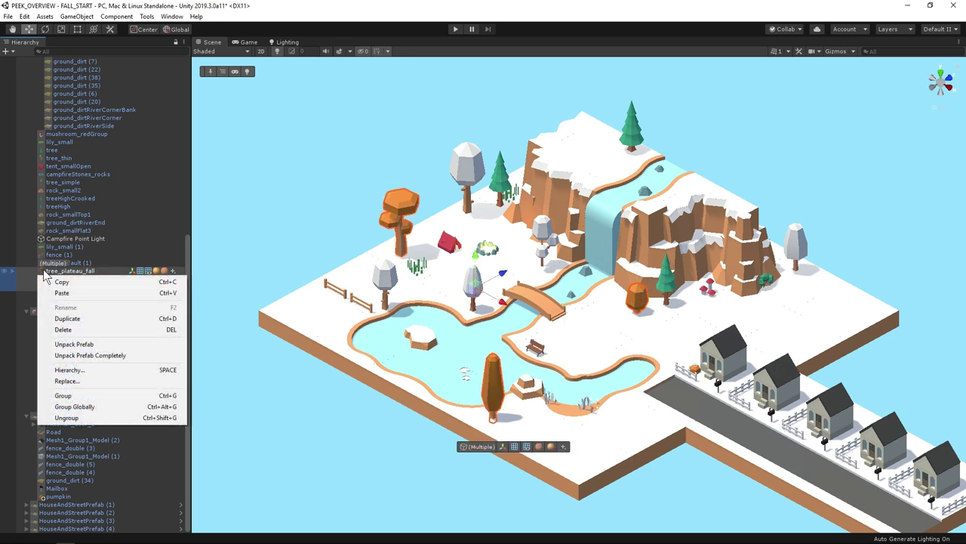
- Replace the three fall trees with the Tree Bare 9 prefab and raise them slightly
click(68, 380)
text(bare)
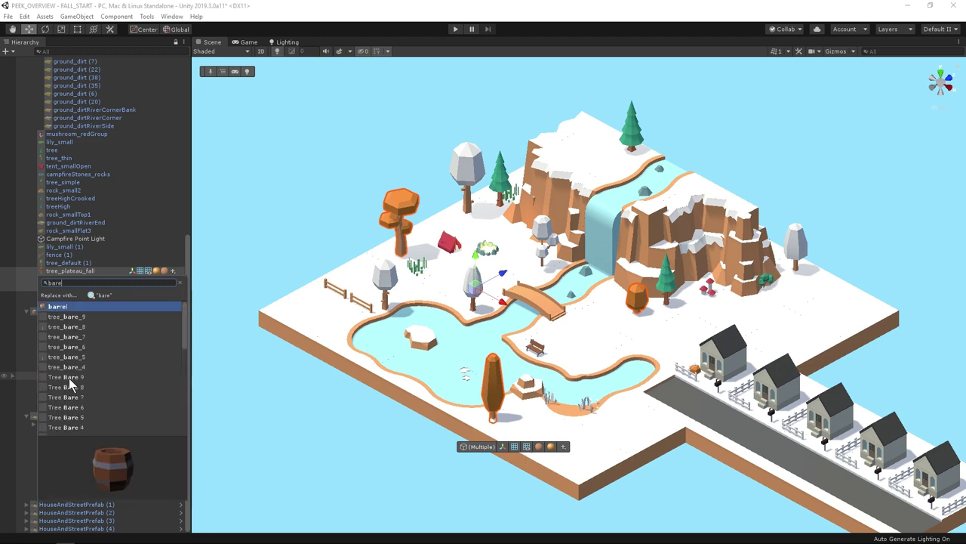
click(73, 379)
drag(479, 287, 489, 257)
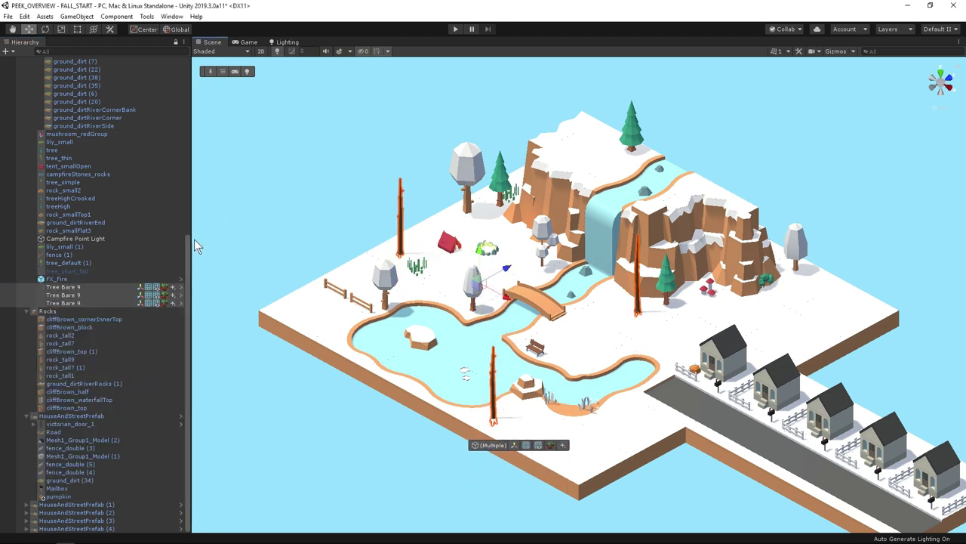
- Adjust the Grass objects in the Hierarchy, moving Grass (1) near Ground
drag(188, 240, 210, 71)
drag(41, 152, 65, 141)
scroll(97, 141, down, 5)
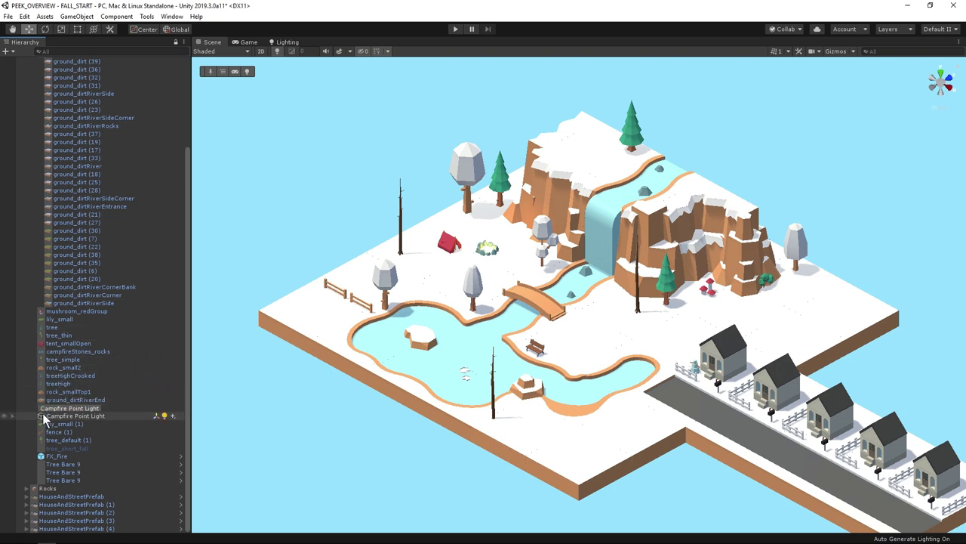
- Disable the Campfire Point Light, then add a Fire Light component and remove it again
drag(40, 414, 66, 427)
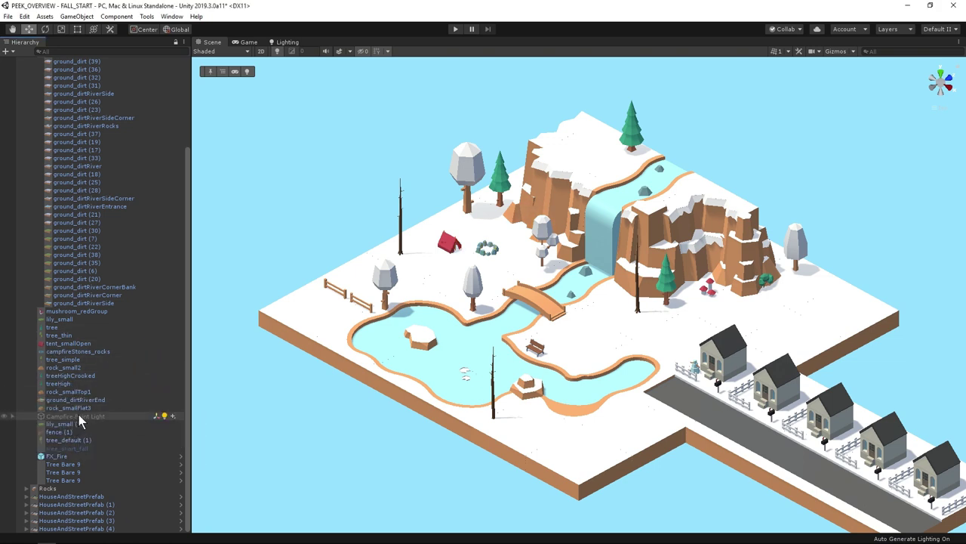
click(173, 419)
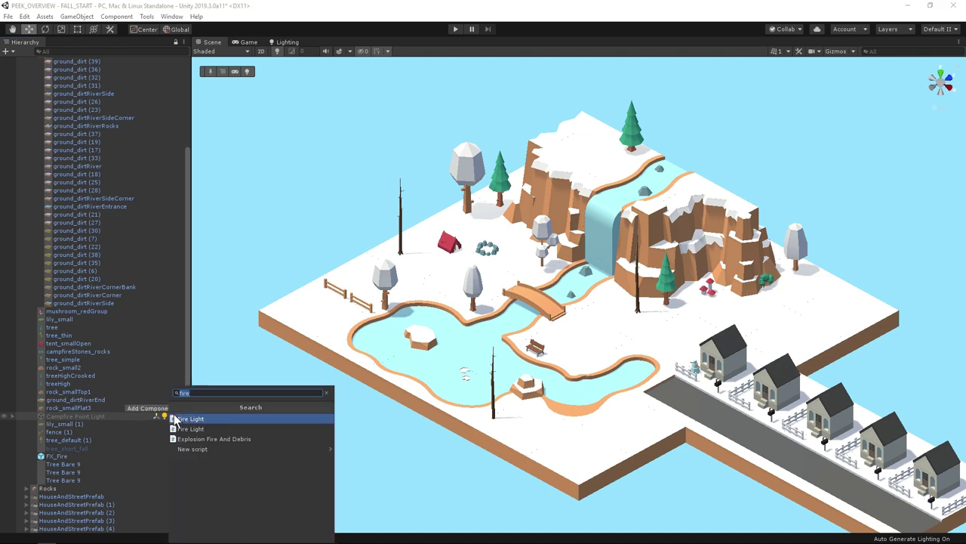
click(181, 419)
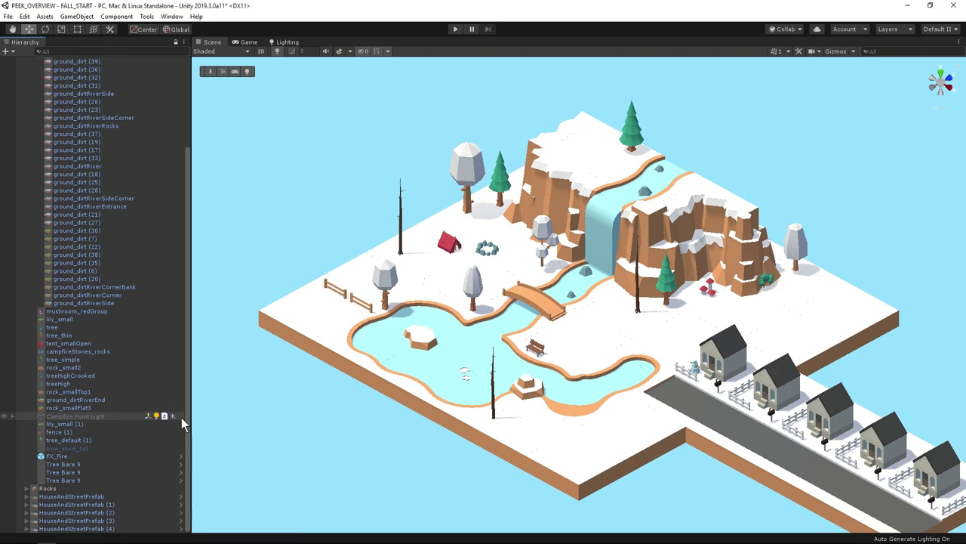
right_click(165, 416)
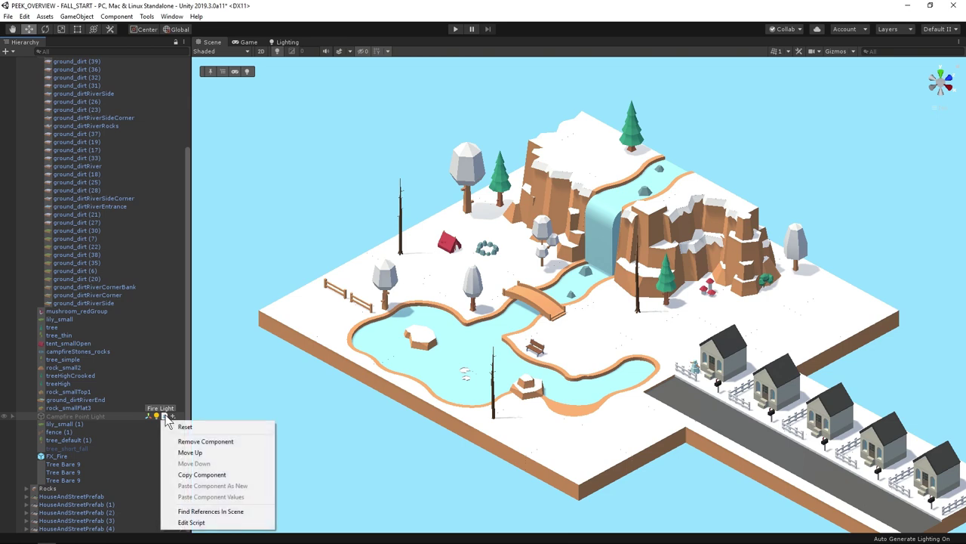
click(187, 444)
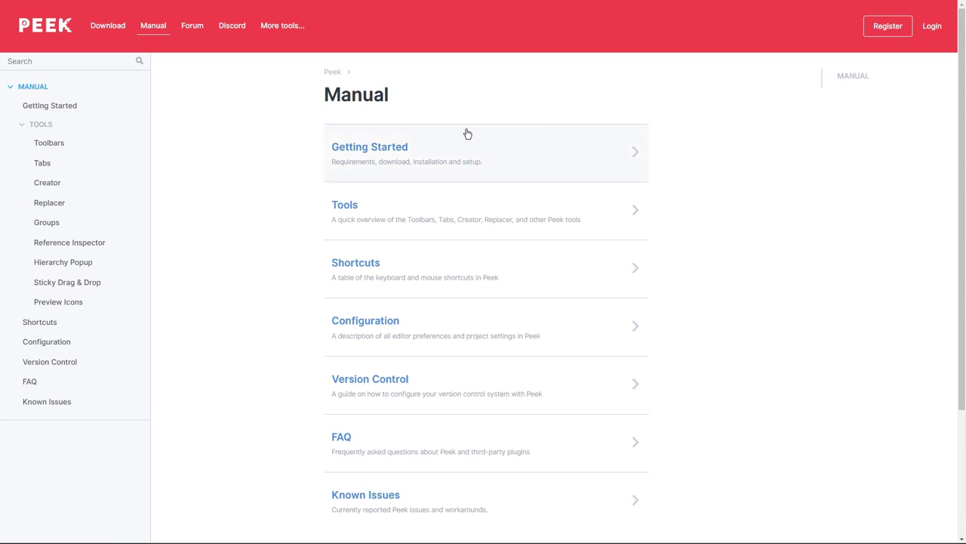
- Open the manual's Shortcuts page and scroll to the Sticky Drag & Drop scene-dragging section
click(348, 267)
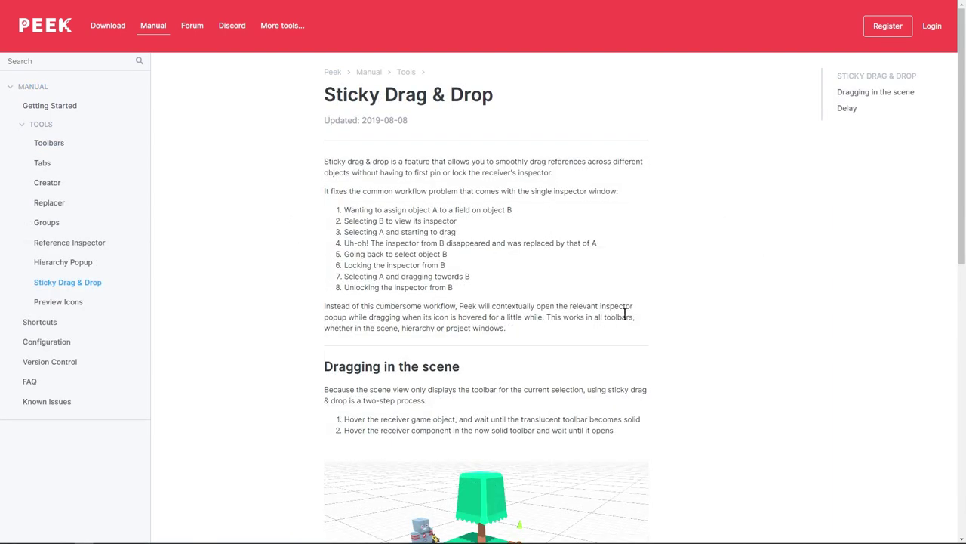
scroll(716, 336, down, 2)
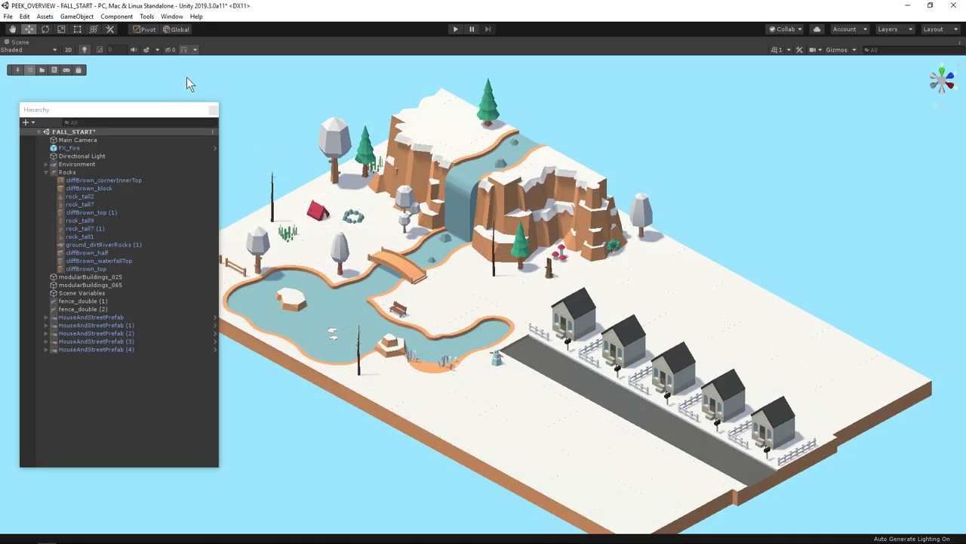
- In Peek preferences, toggle Preview Icons off and on twice to compare the hierarchy, leaving them on
click(26, 16)
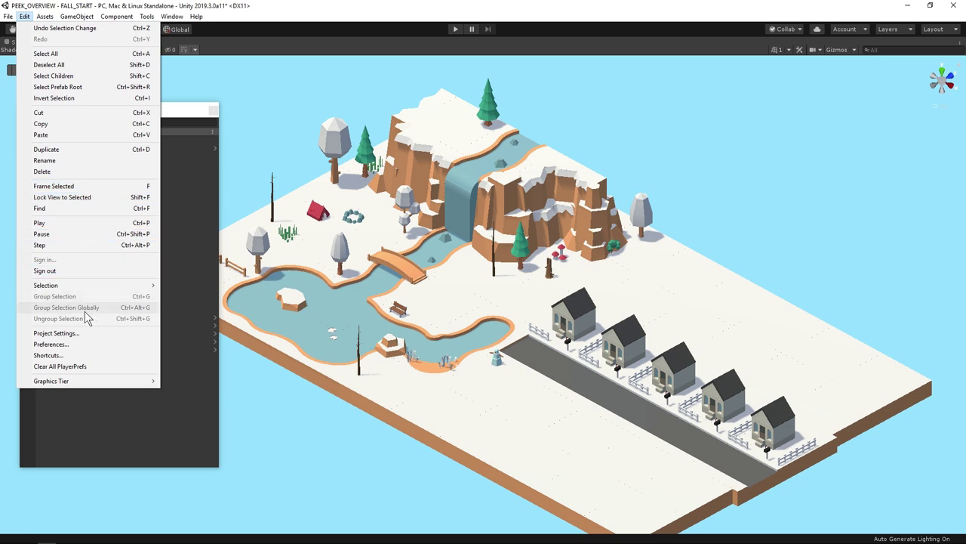
click(81, 345)
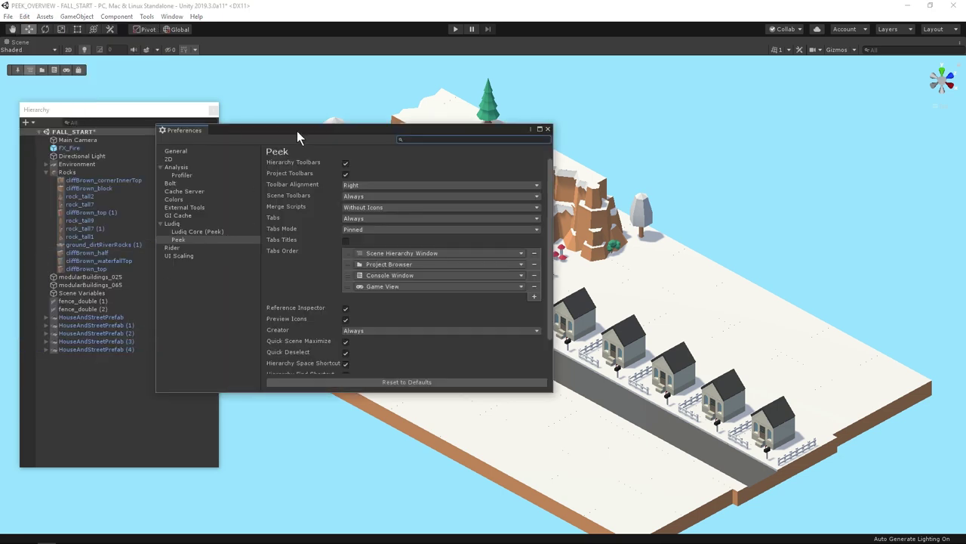
drag(297, 131, 402, 108)
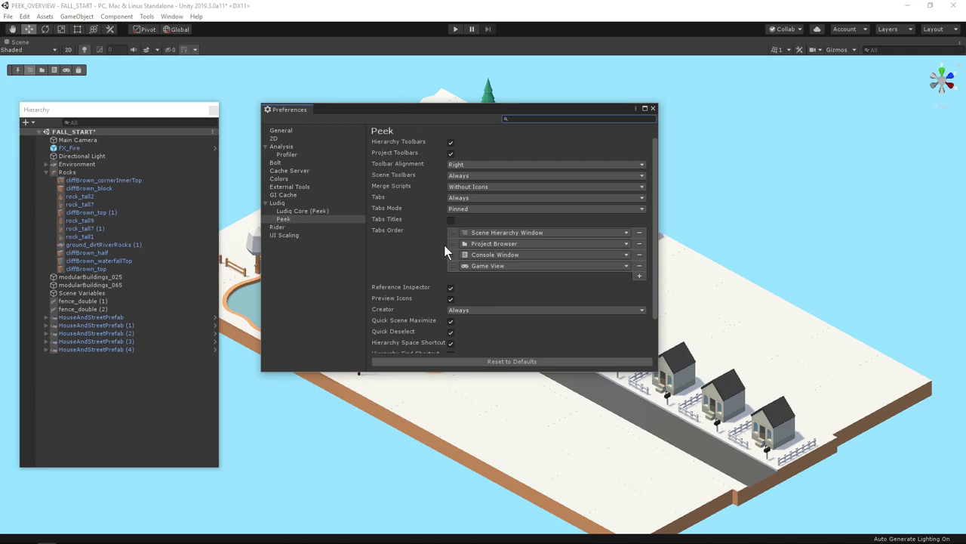
click(451, 299)
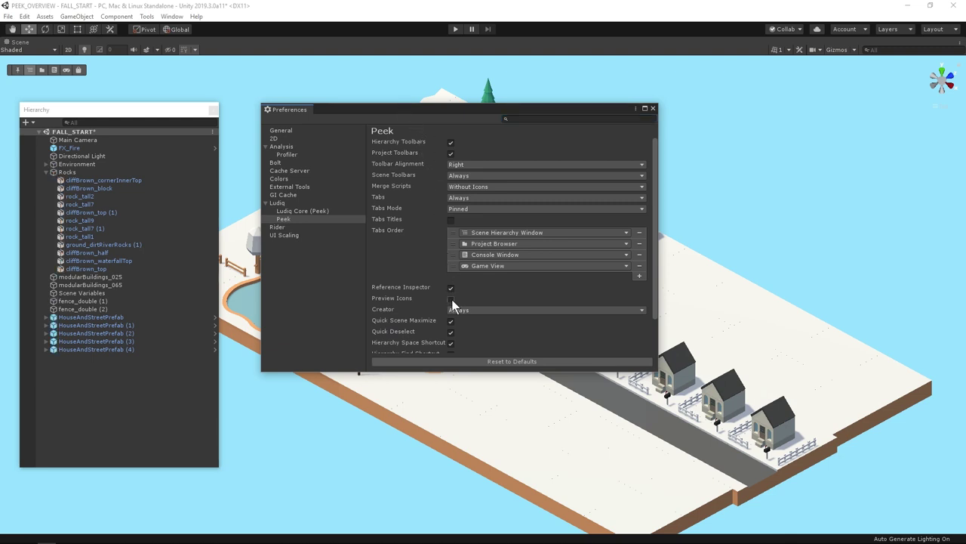
click(451, 299)
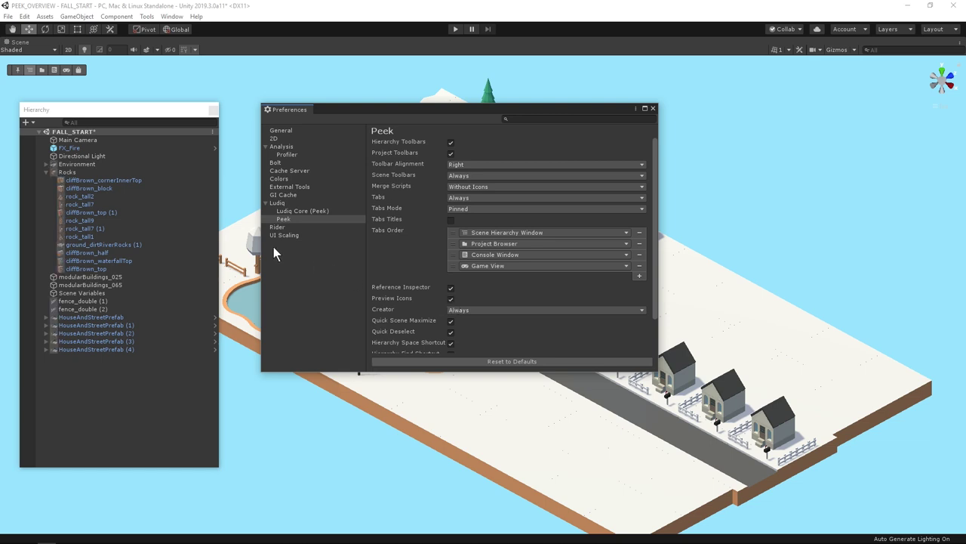
mouse_move(120, 183)
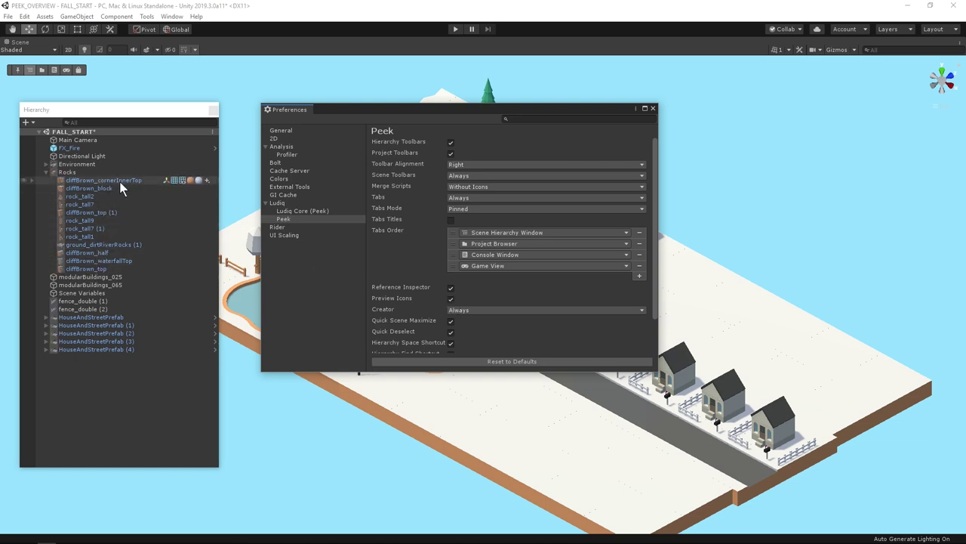
click(451, 299)
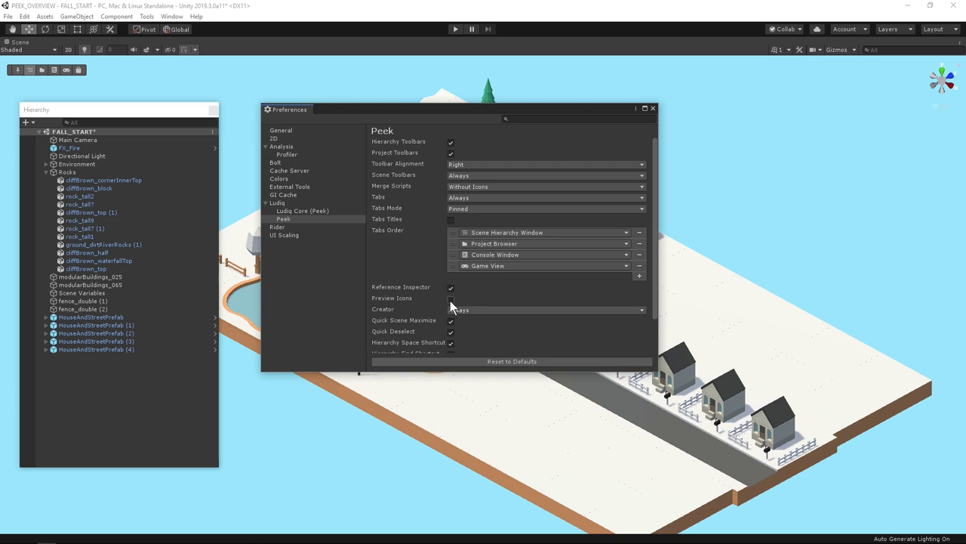
click(451, 299)
- Close Preferences, select rock_tall1, and list the objects under a spot in the Scene view
click(653, 109)
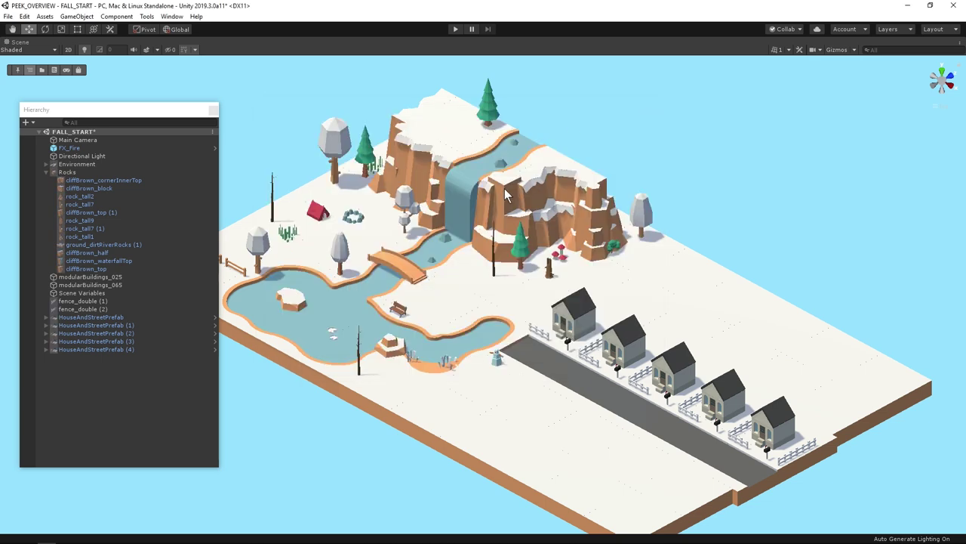
click(88, 236)
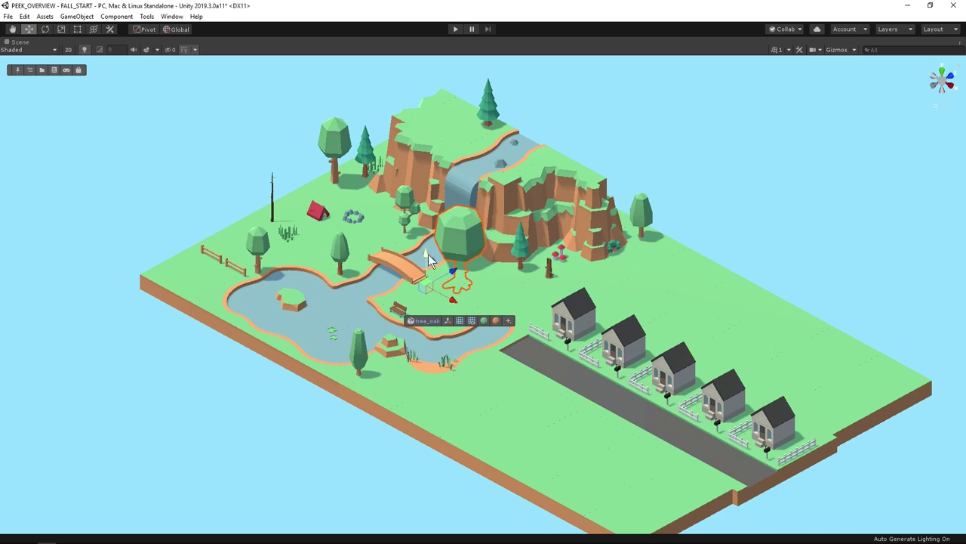
right_click(474, 270)
- Select the short tree beside the waterfall and the red flowers near the pond
click(514, 298)
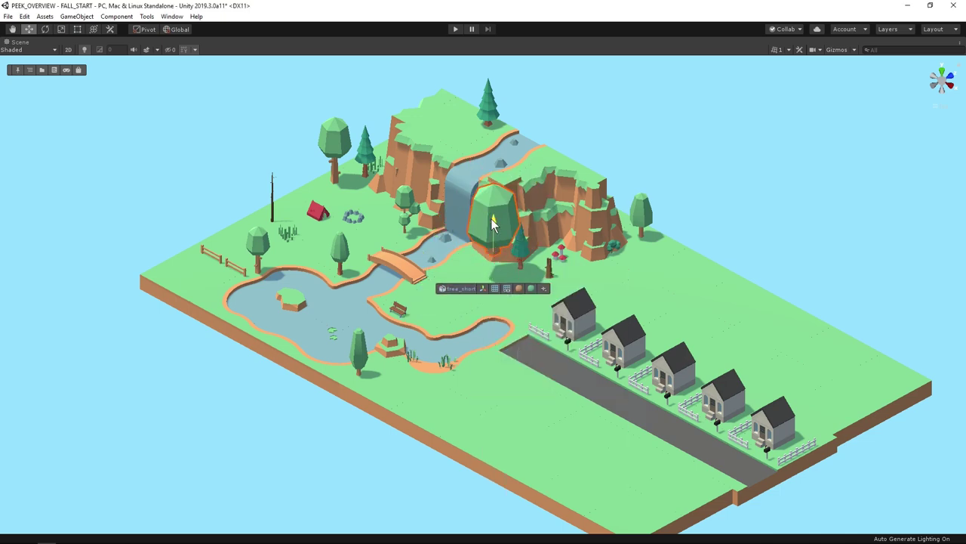
click(332, 332)
click(377, 361)
key(Escape)
scroll(260, 348, up, 2)
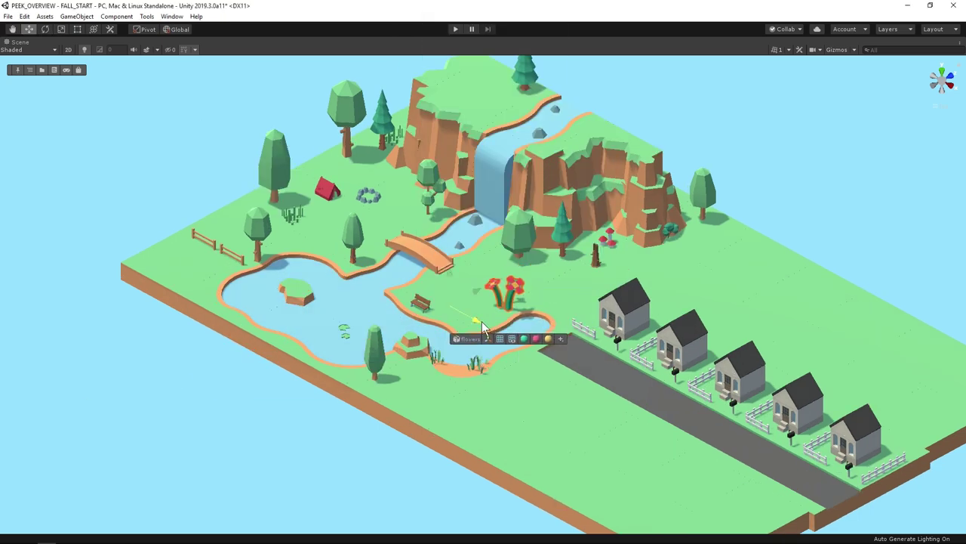
click(436, 309)
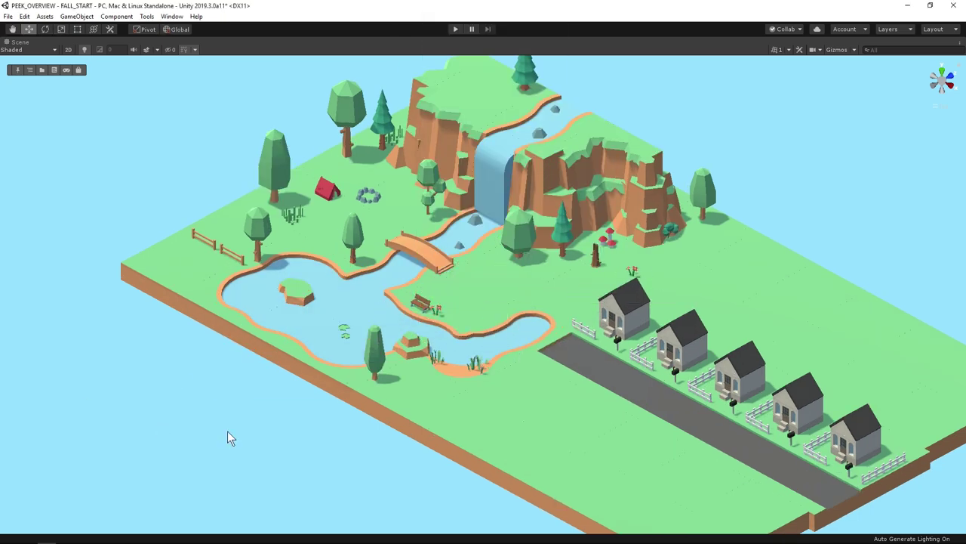
scroll(227, 438, up, 2)
- Select the cliff pieces around the waterfall and the trees on the right-hand cliff
click(466, 125)
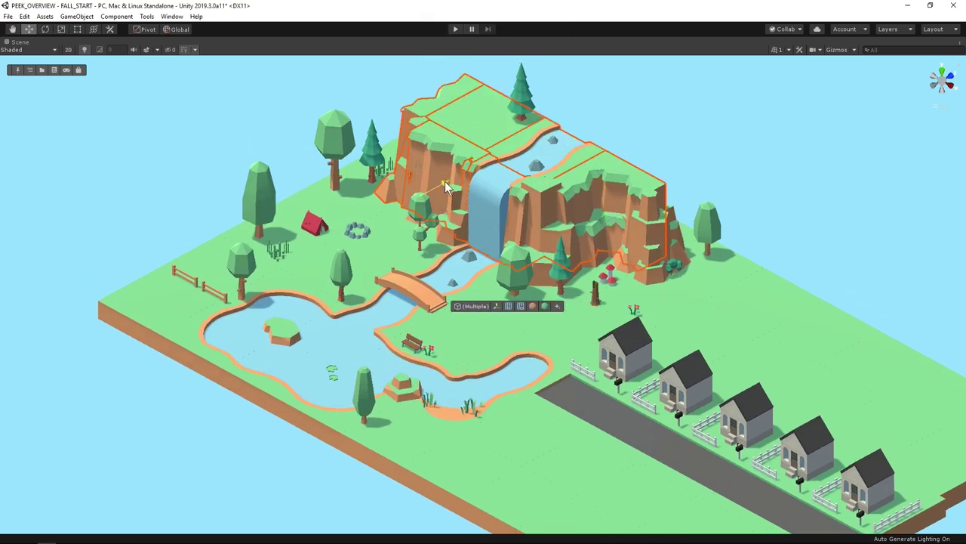
shift+click(518, 208)
scroll(519, 207, down, 2)
click(280, 209)
scroll(356, 277, up, 2)
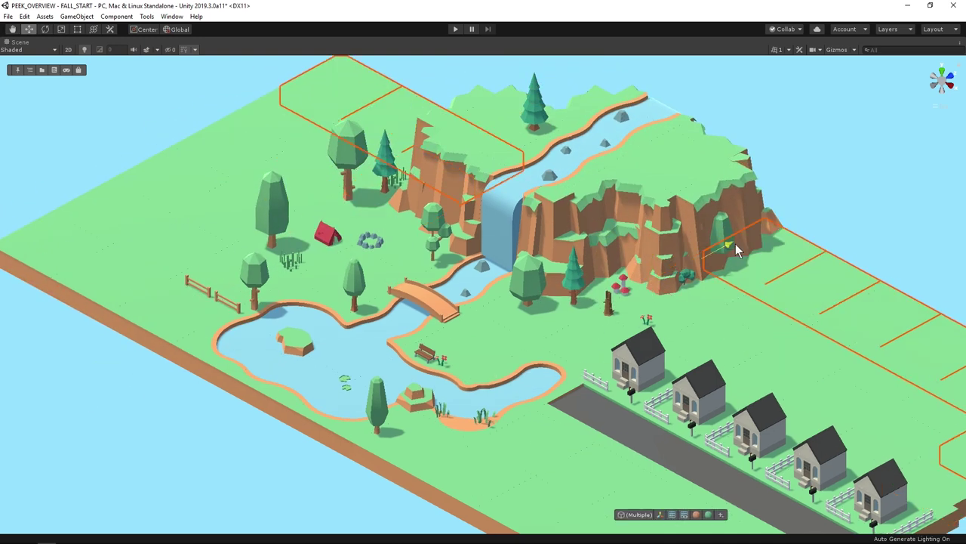
- Copy three trees across the island's left side and move ground tiles to the bottom-left corner
shift+click(356, 277)
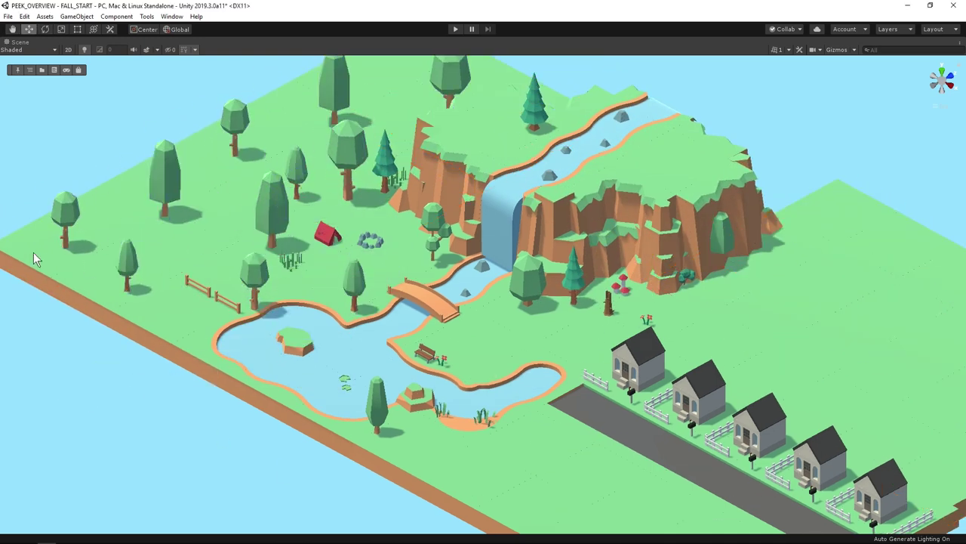
click(83, 321)
drag(83, 320, 204, 445)
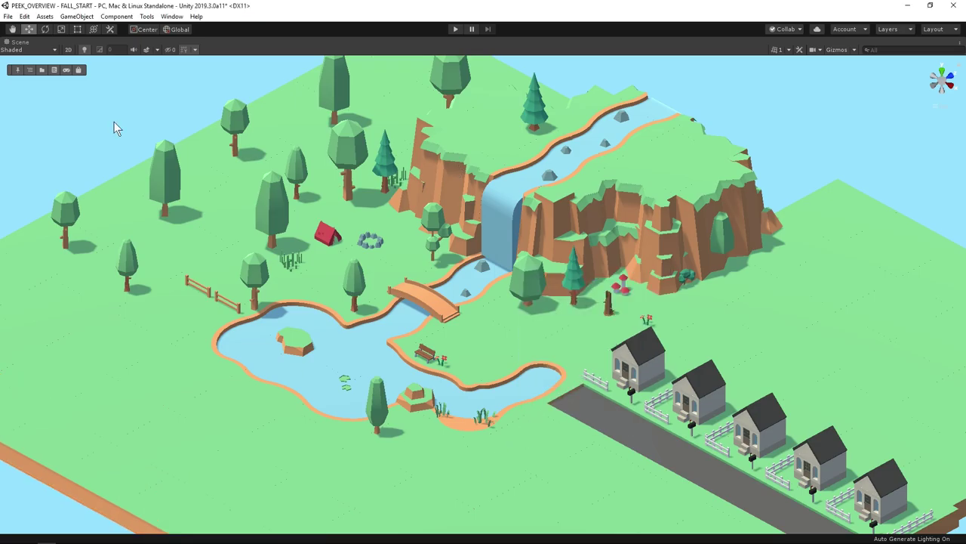